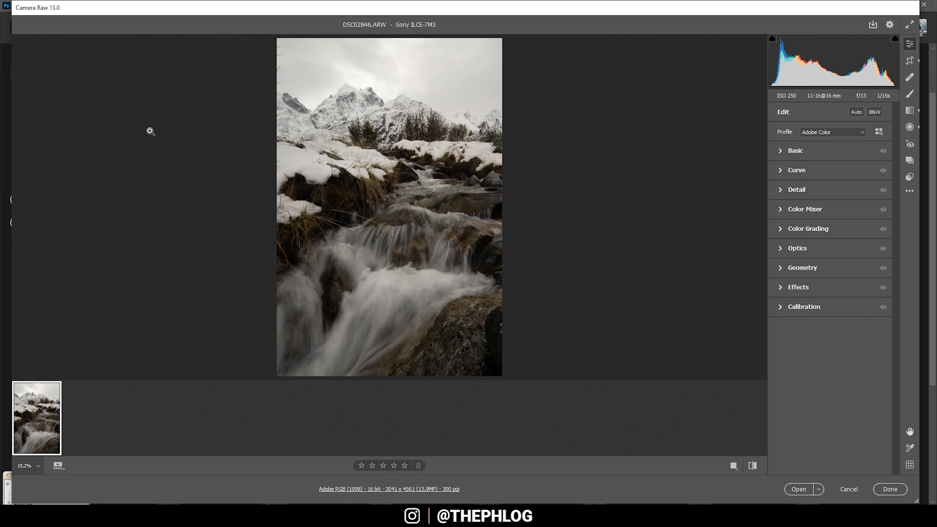
- Enable chromatic aberration removal and lens profile corrections for the raw photo
click(782, 250)
click(783, 283)
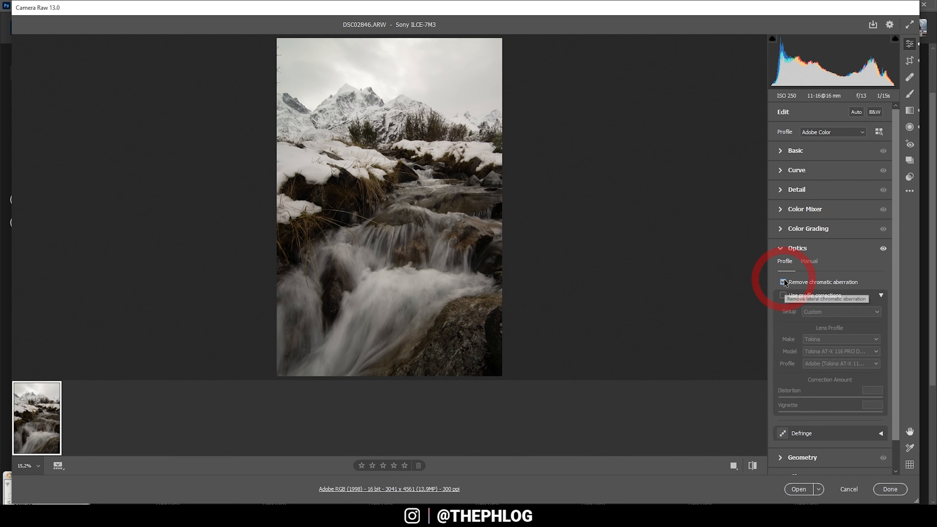
click(786, 294)
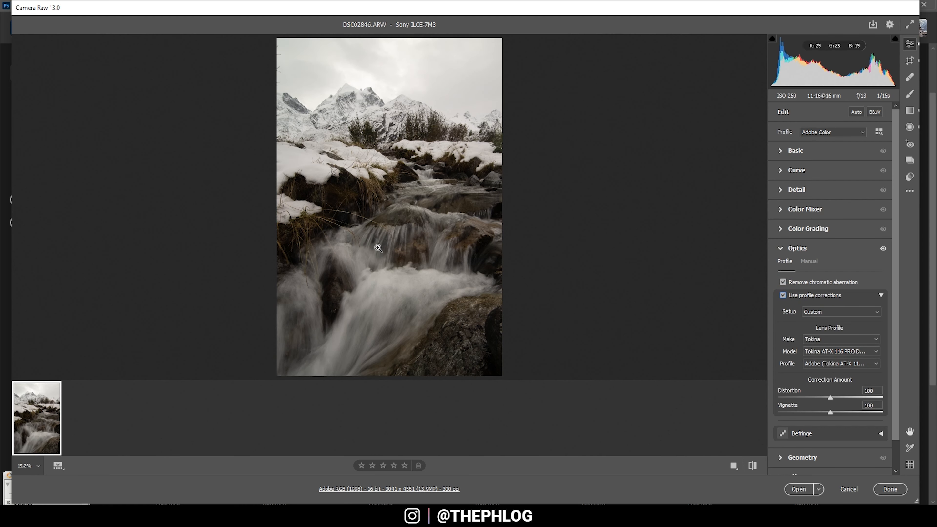
- Change the raw photo's color profile to Adobe Standard
click(784, 151)
click(818, 133)
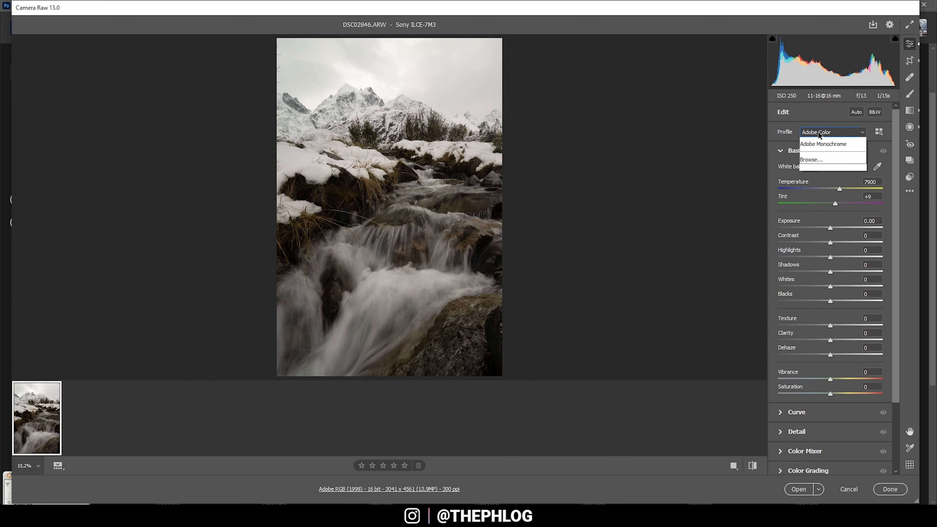
click(818, 166)
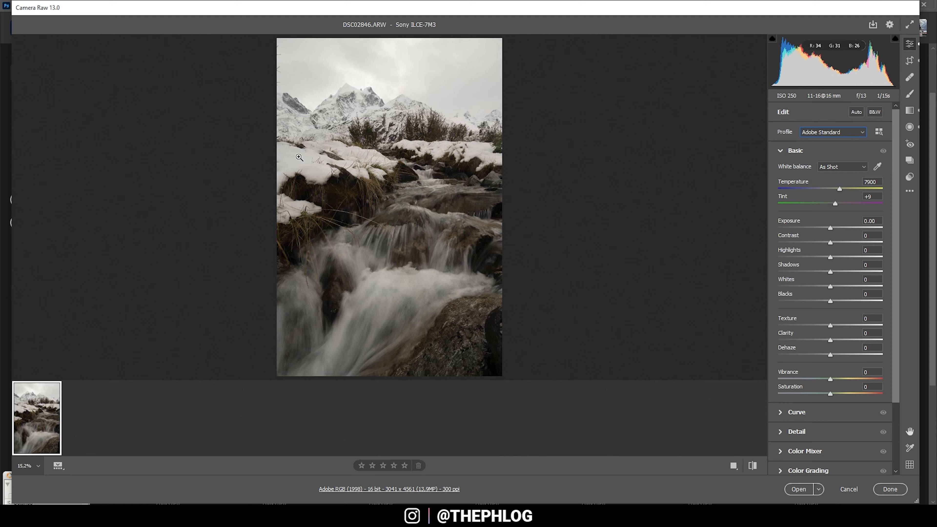
- Set the global white balance temperature to 6450, Whites to +20 and Vibrance to +11
drag(840, 189, 825, 188)
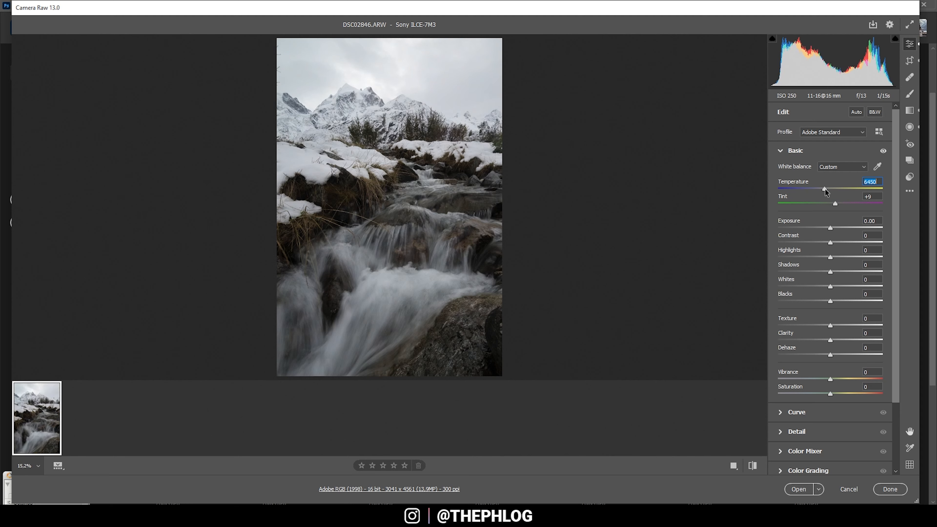
drag(830, 286, 841, 288)
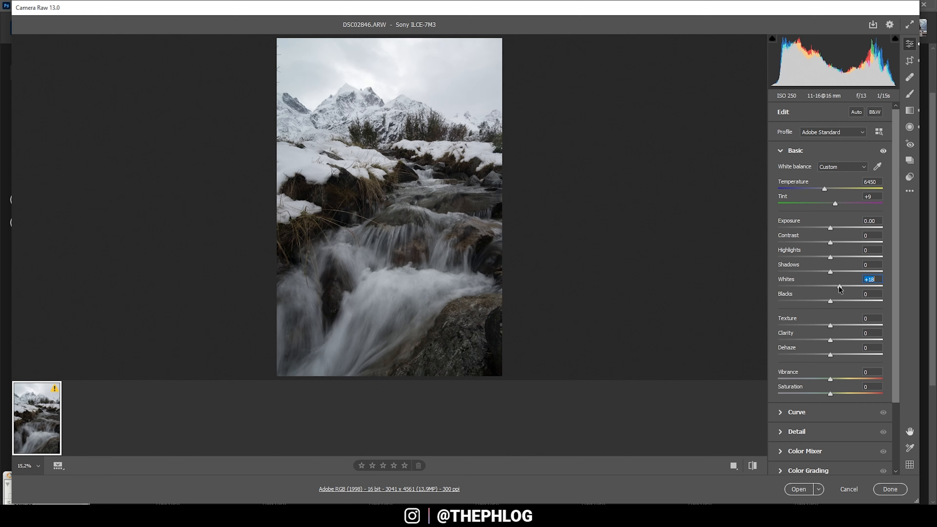
drag(841, 289, 841, 289)
drag(833, 379, 837, 379)
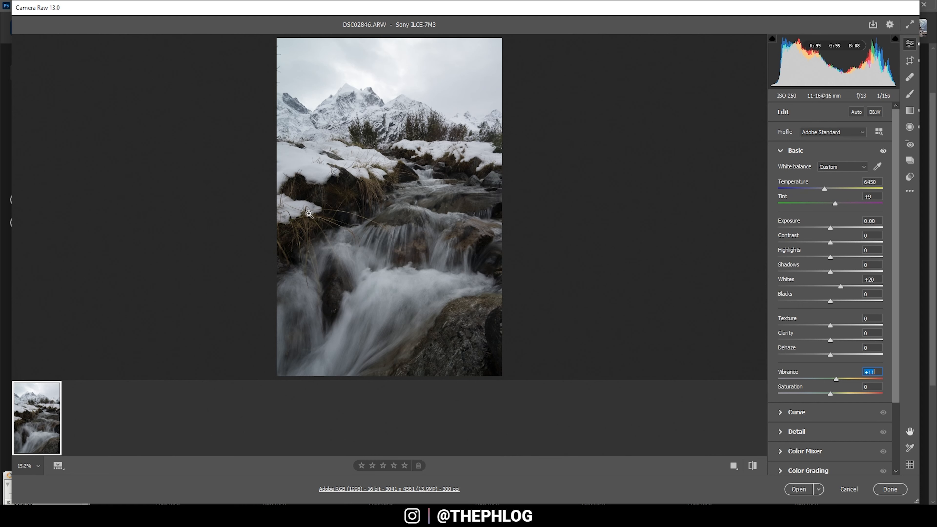
- Set the exposure of the existing upper graduated filter on the sky to -0.30
key(g)
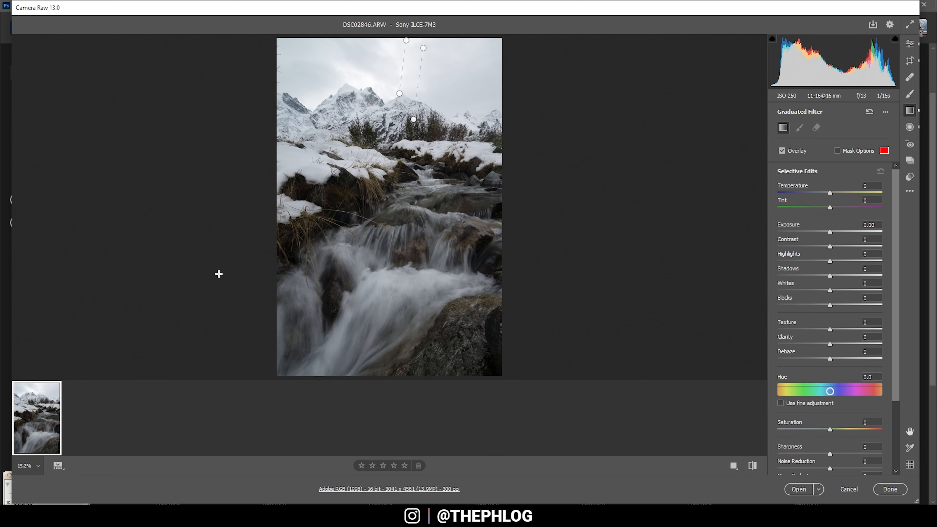
click(405, 41)
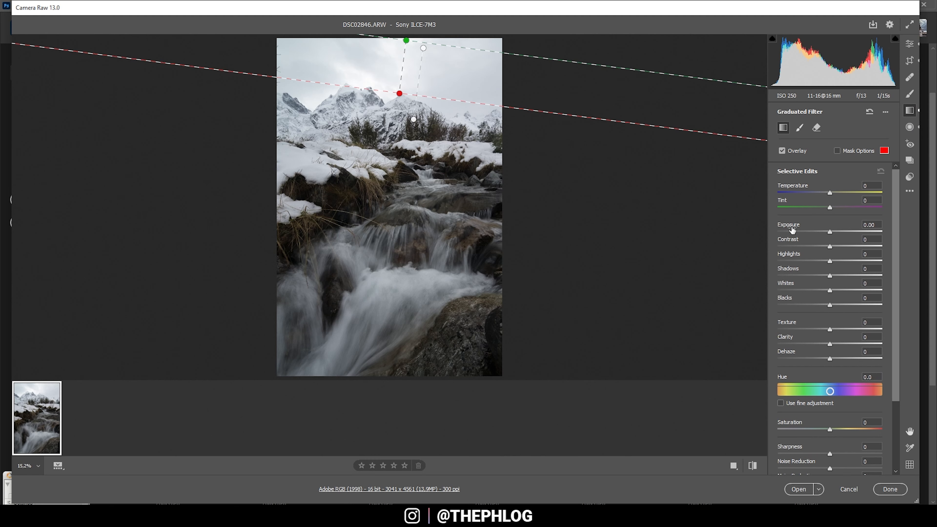
click(825, 231)
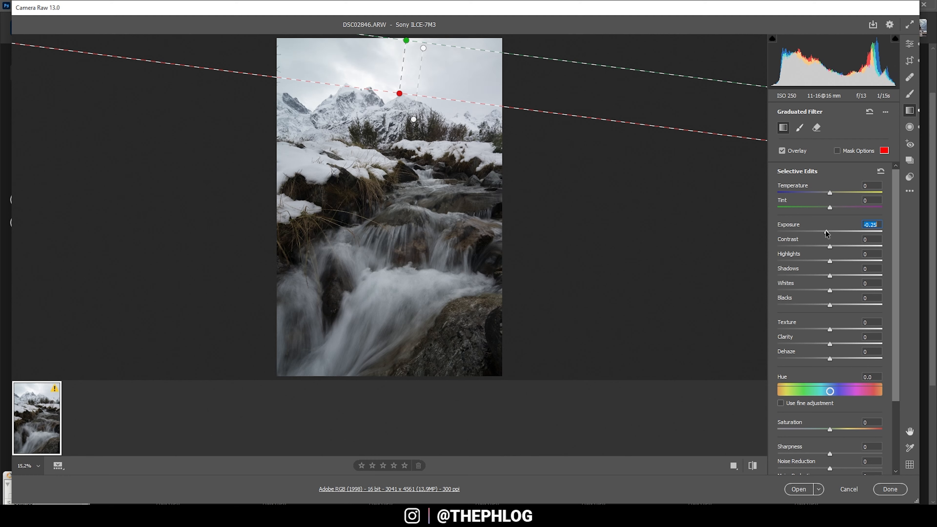
drag(827, 230, 827, 233)
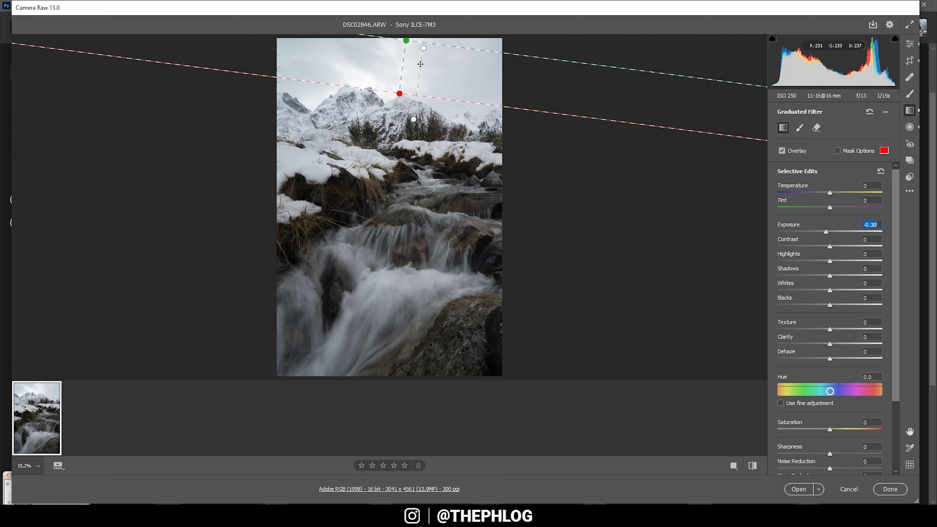
- Set the lower graduated filter, which reaches down to the mountains, to Exposure -1.45, Contrast +11 and Clarity +45
click(424, 48)
drag(831, 232, 809, 231)
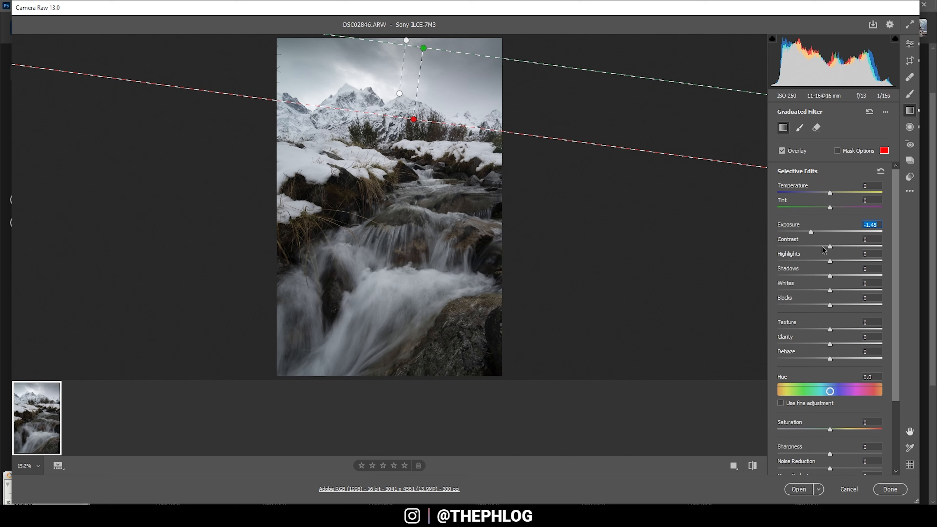
drag(830, 246, 838, 246)
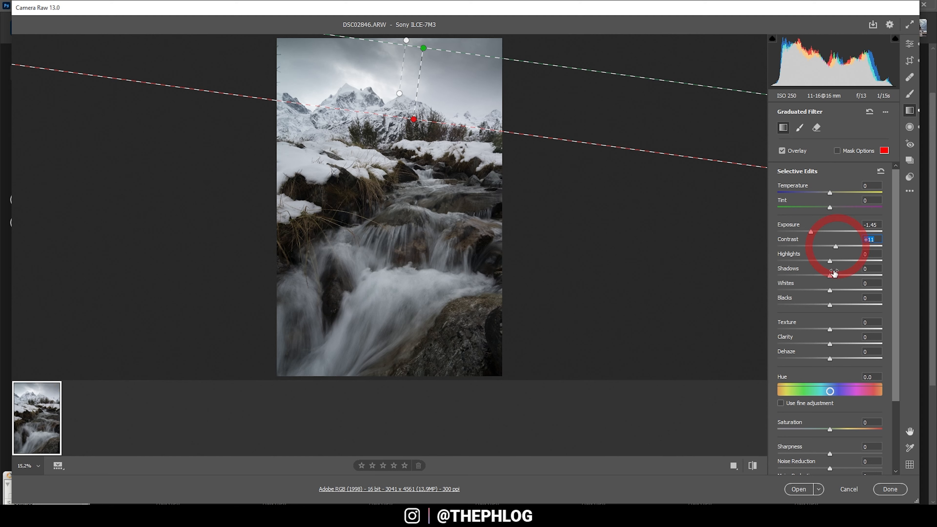
drag(834, 345, 853, 343)
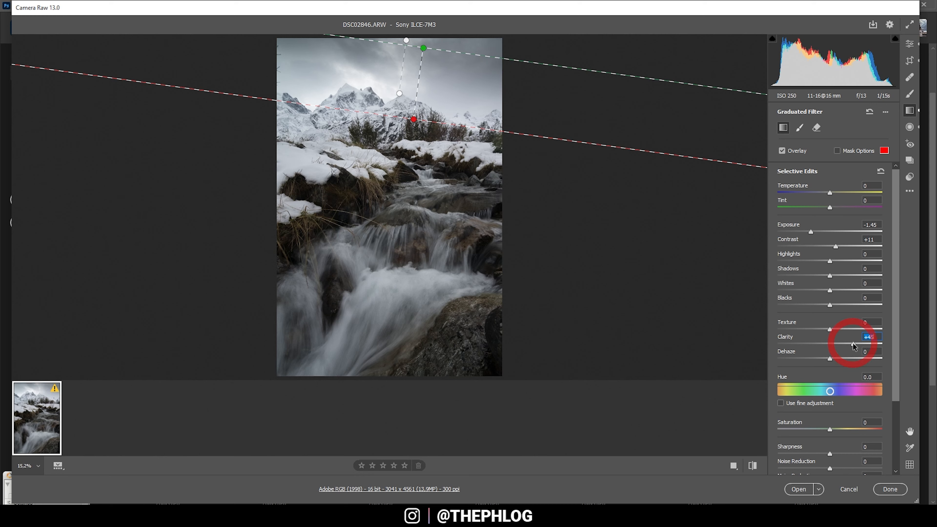
key(e)
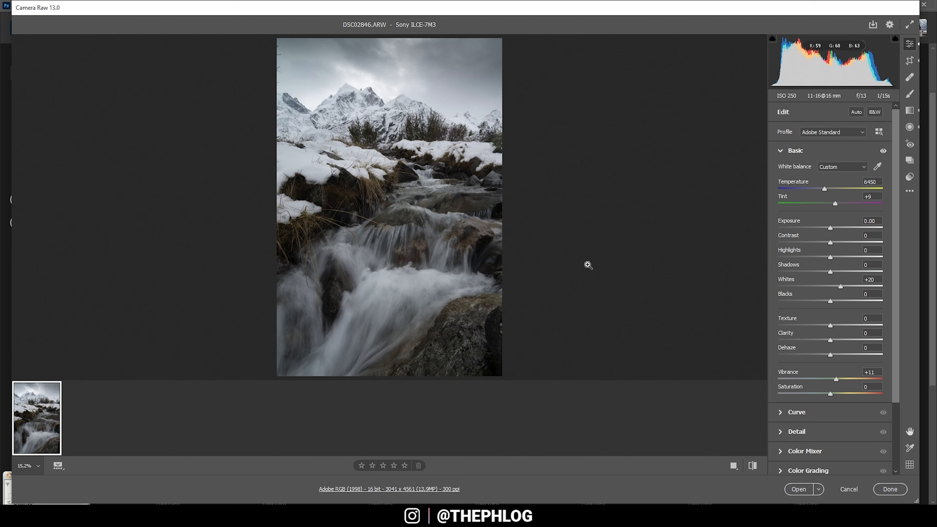
- Set the existing radial filter over the waterfall to Clarity +21, Texture +10 and Whites +44
click(910, 126)
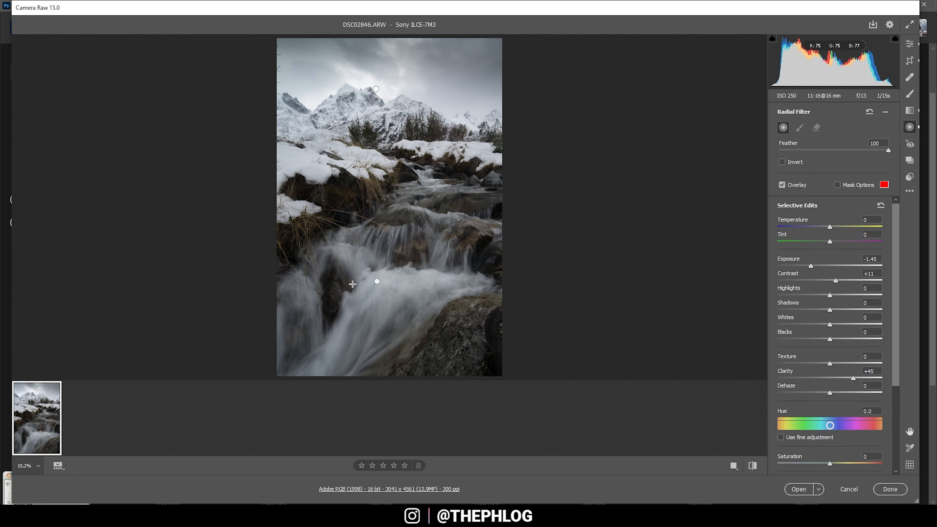
click(377, 282)
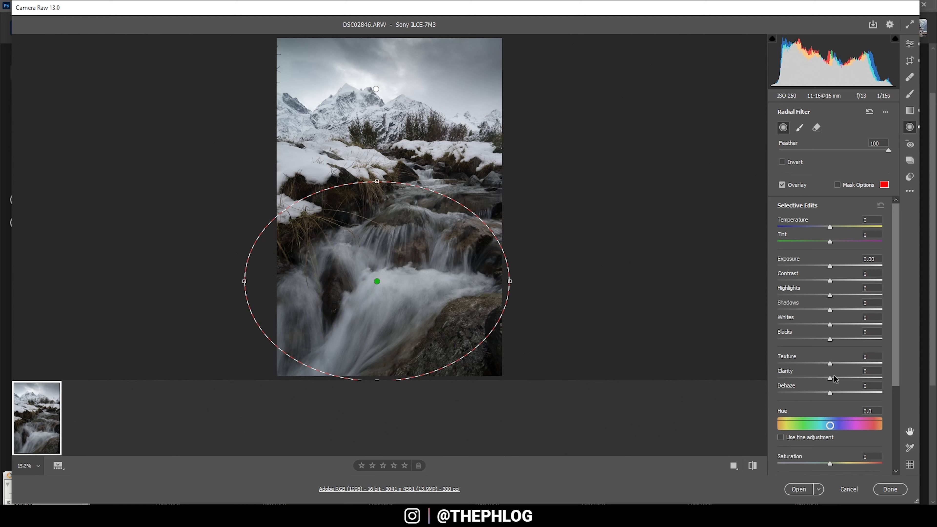
drag(834, 380, 836, 363)
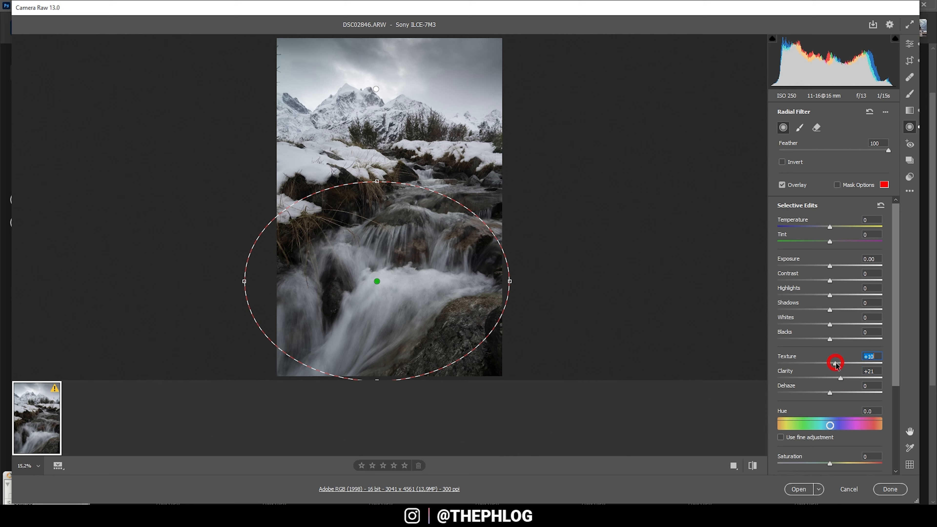
click(831, 325)
drag(833, 325, 843, 324)
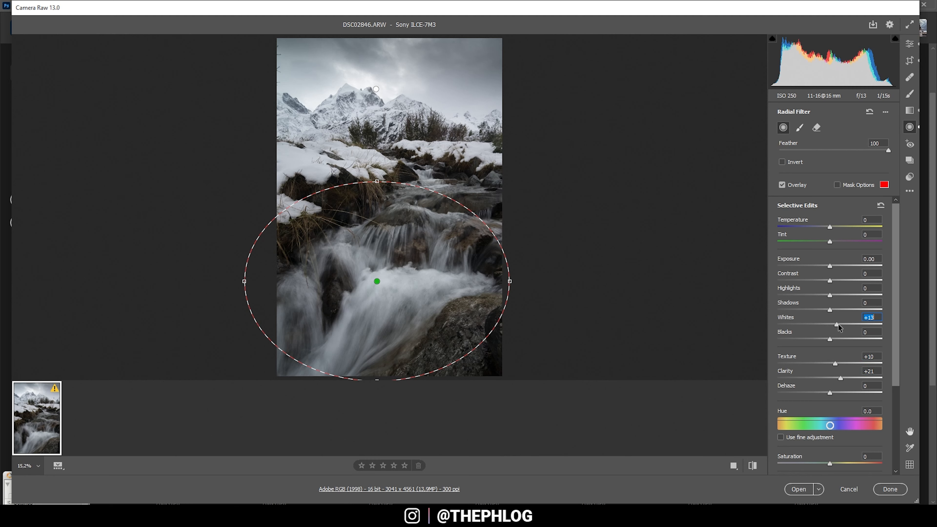
drag(843, 324, 853, 324)
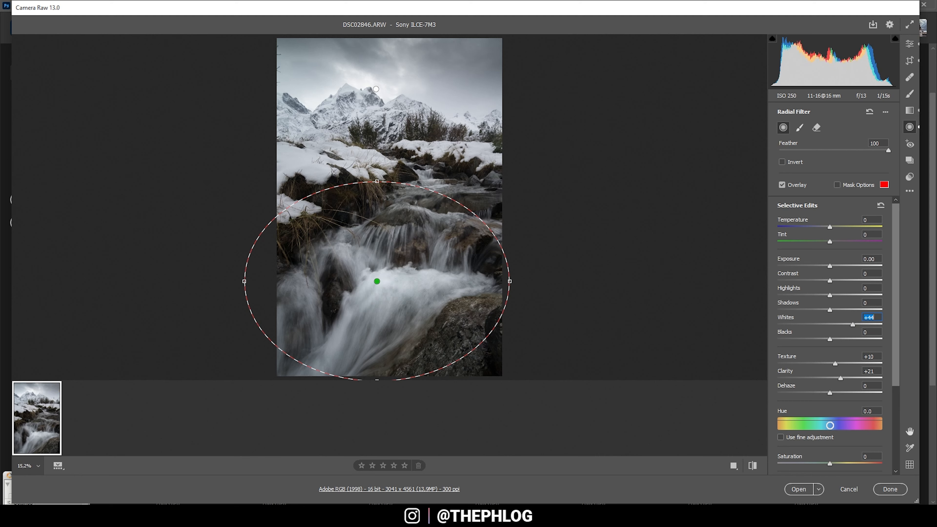
- In the Color Mixer, set the Greens hue to -100 and shift the Yellows hue towards orange
click(910, 44)
scroll(815, 401, down, 2)
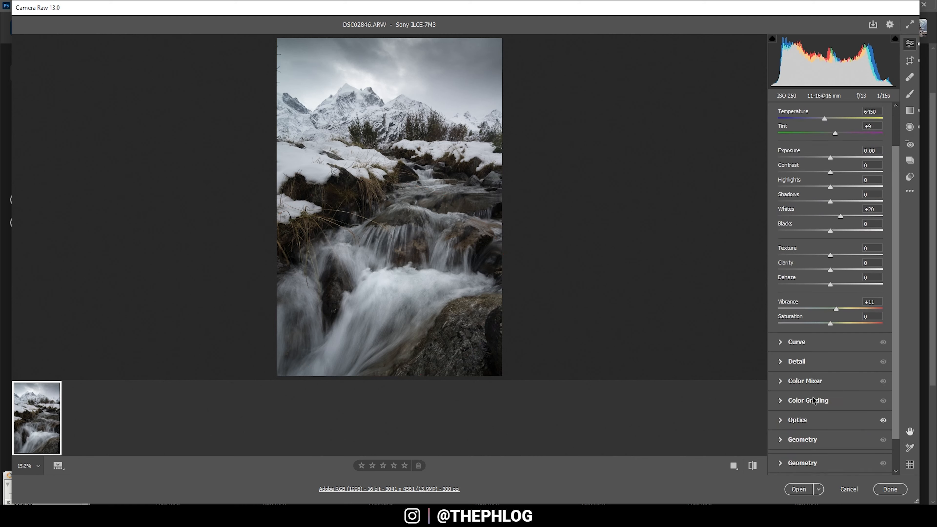
scroll(815, 401, down, 3)
click(781, 365)
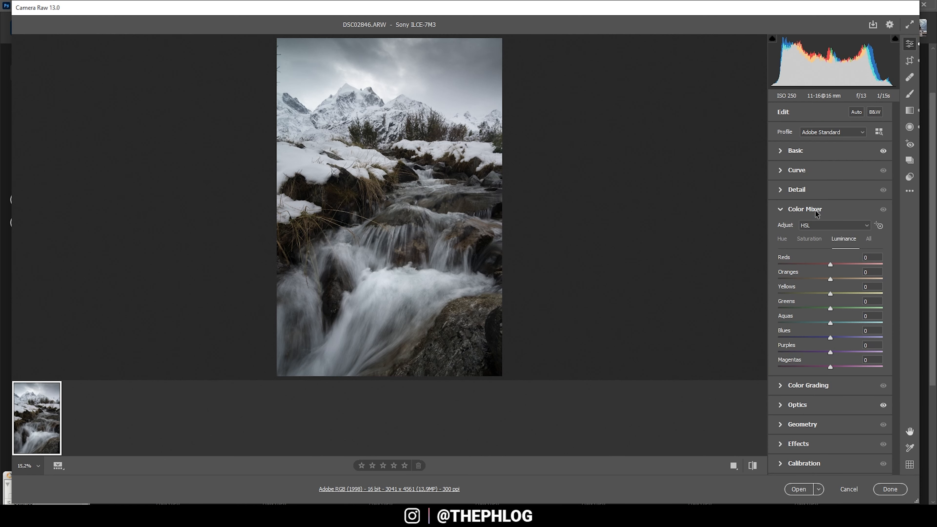
click(782, 240)
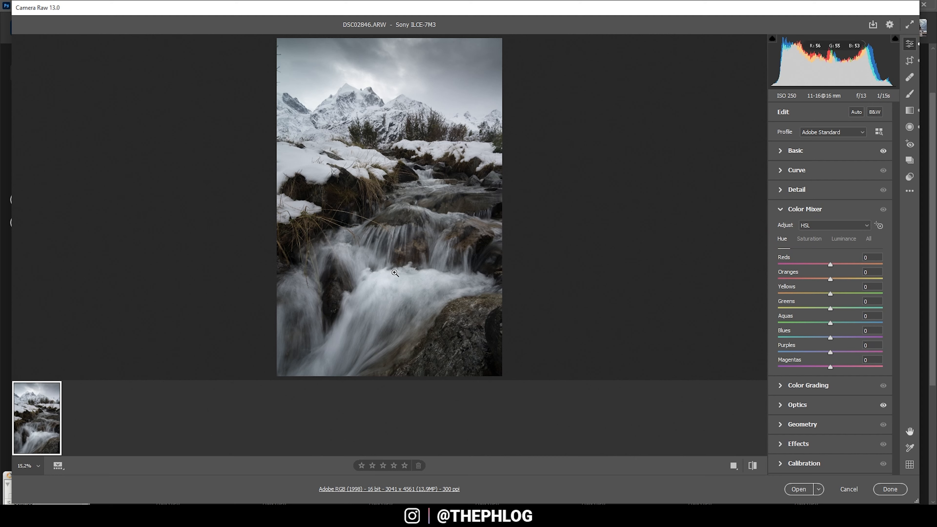
drag(830, 308, 695, 302)
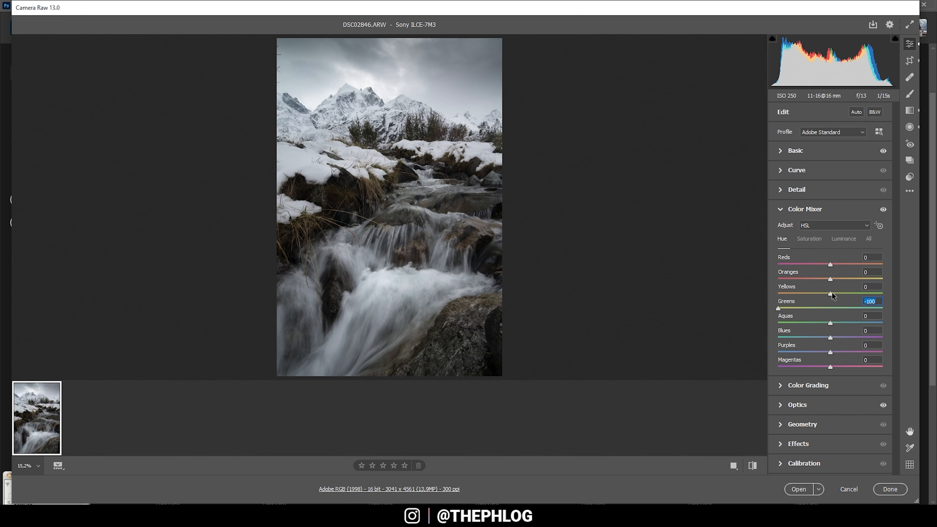
drag(831, 296, 806, 294)
- Raise the color saturation of Oranges to +34, Greens to +13 and Blues to +19
click(810, 239)
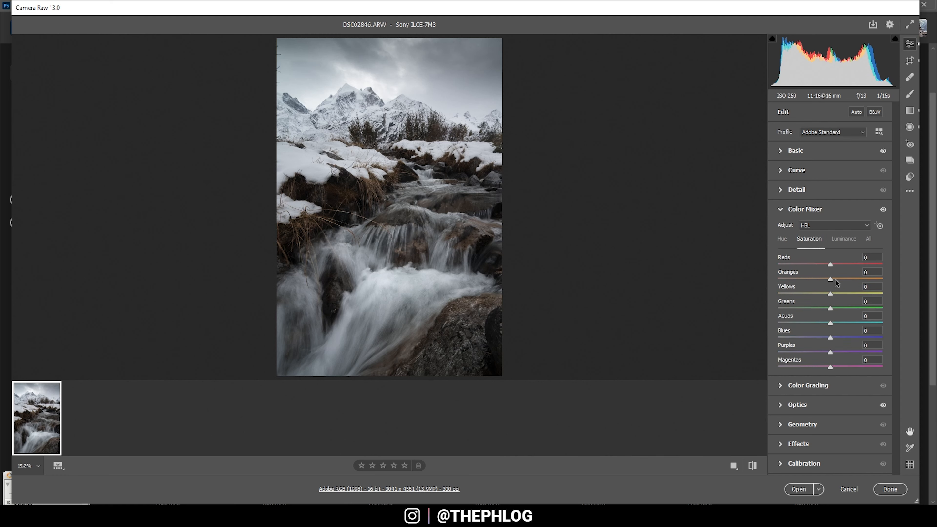
drag(834, 277, 849, 280)
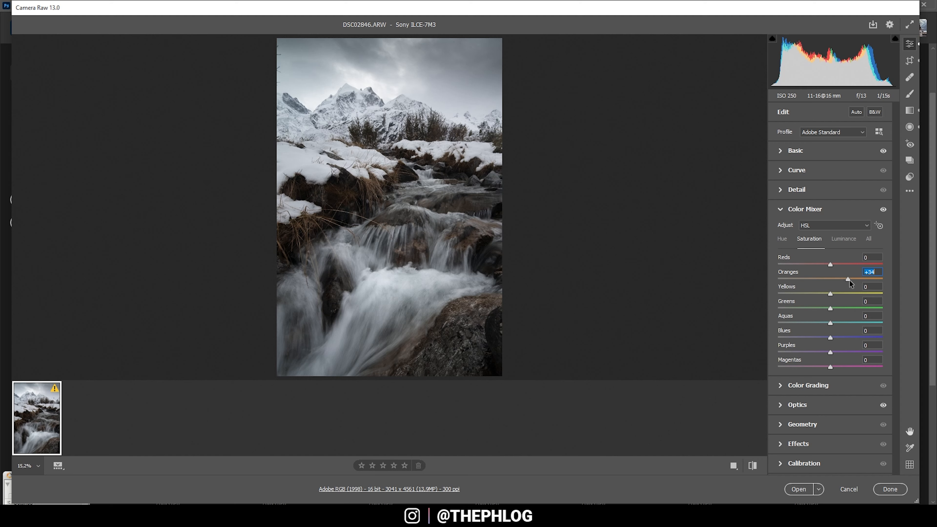
click(831, 309)
drag(832, 311, 836, 312)
drag(833, 338, 837, 337)
- Raise the luminance of Oranges to +86
click(844, 238)
click(829, 279)
drag(829, 279, 875, 279)
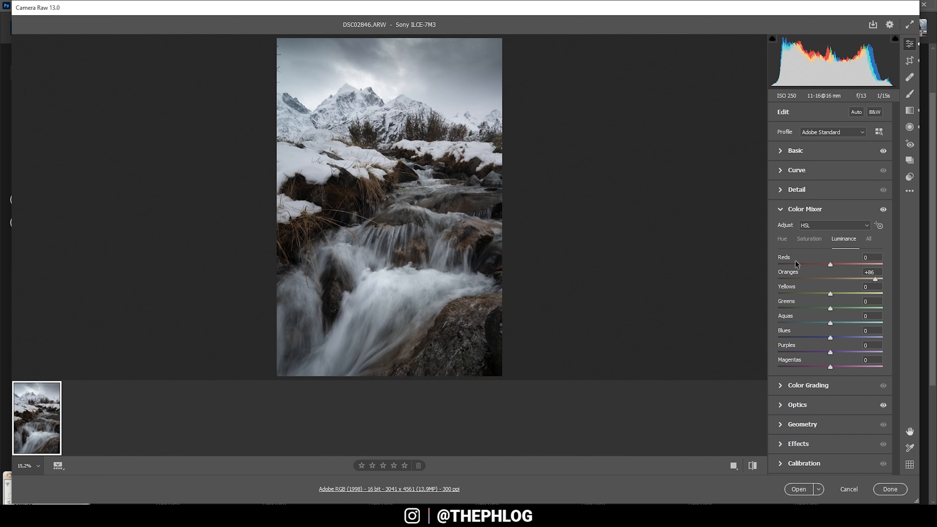
- Tint the shadows blue in Color Grading with a saturation of 13, fine-tuning the hue near 219
click(781, 387)
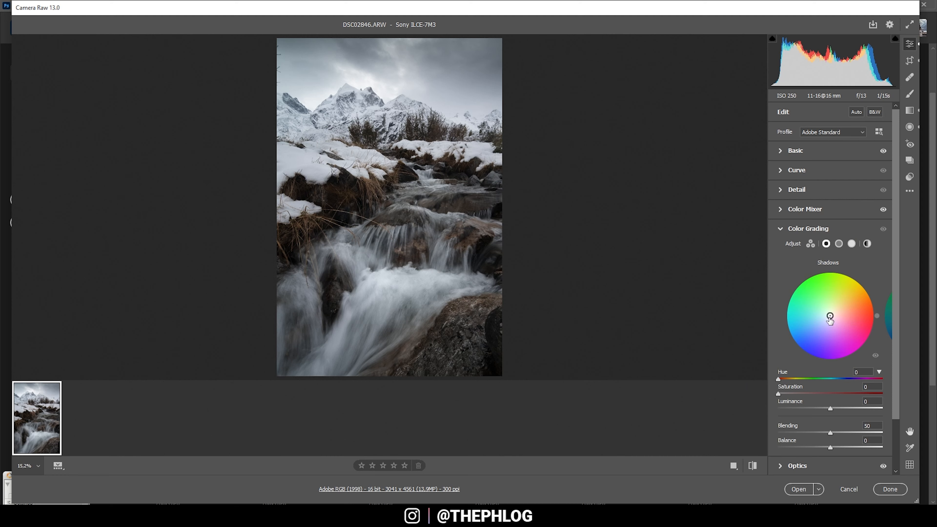
drag(830, 316, 825, 319)
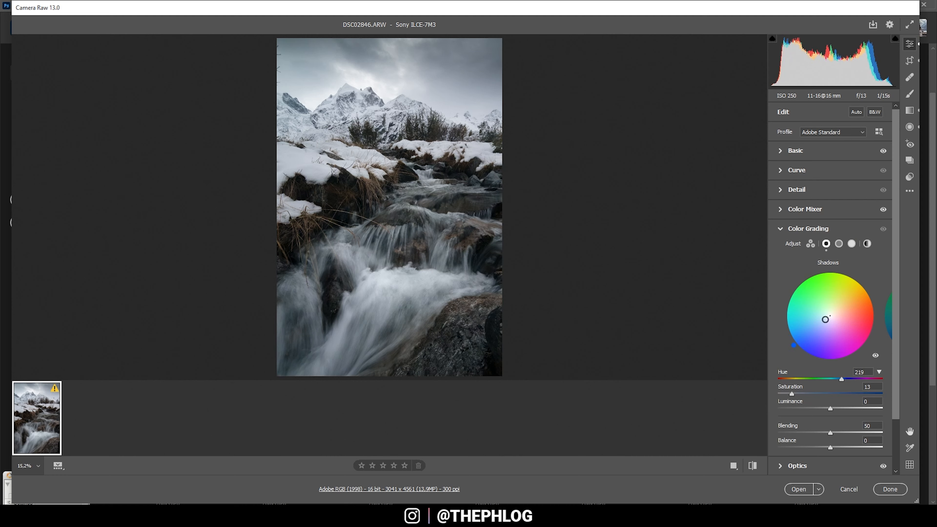
click(842, 379)
drag(842, 380, 843, 380)
click(783, 230)
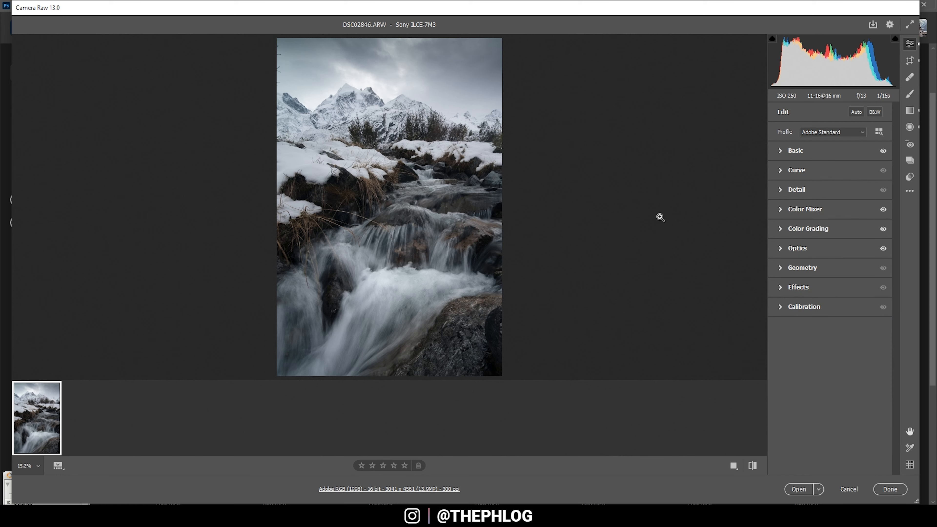
- Set Sharpening to 64, Radius to 0.5 and Detail to 100 with strong Masking, and open the photo in Photoshop
click(796, 190)
drag(816, 212, 761, 236)
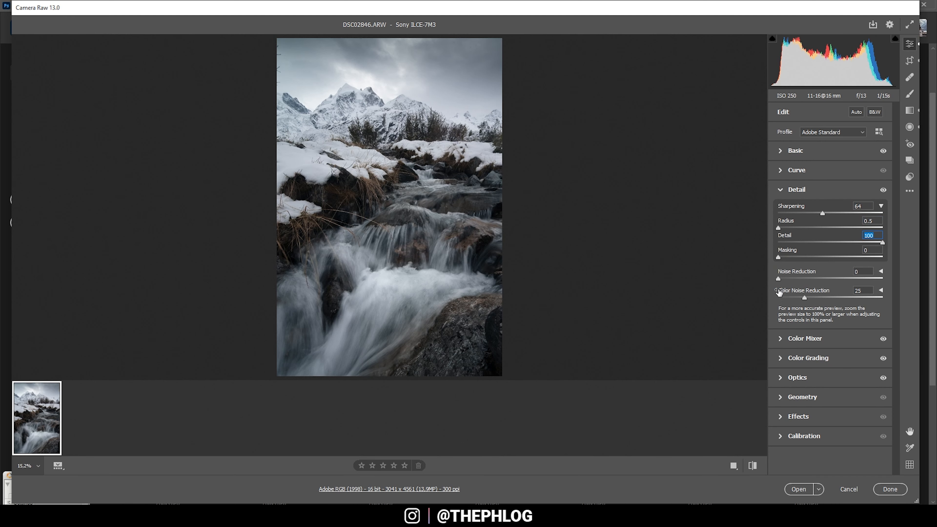
drag(780, 258, 863, 259)
click(799, 490)
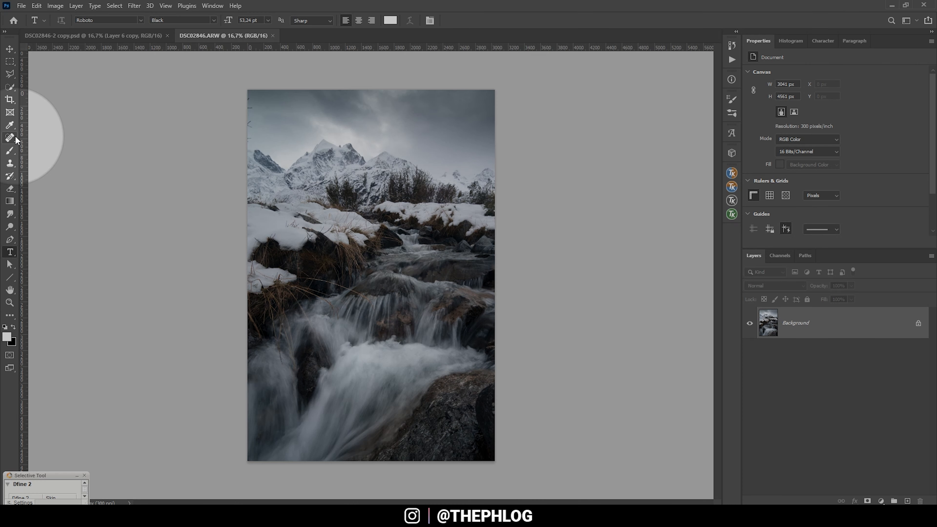
- Remove the stray twigs along the sky's left edge and small blemishes in the snow with the Spot Healing Brush
click(14, 138)
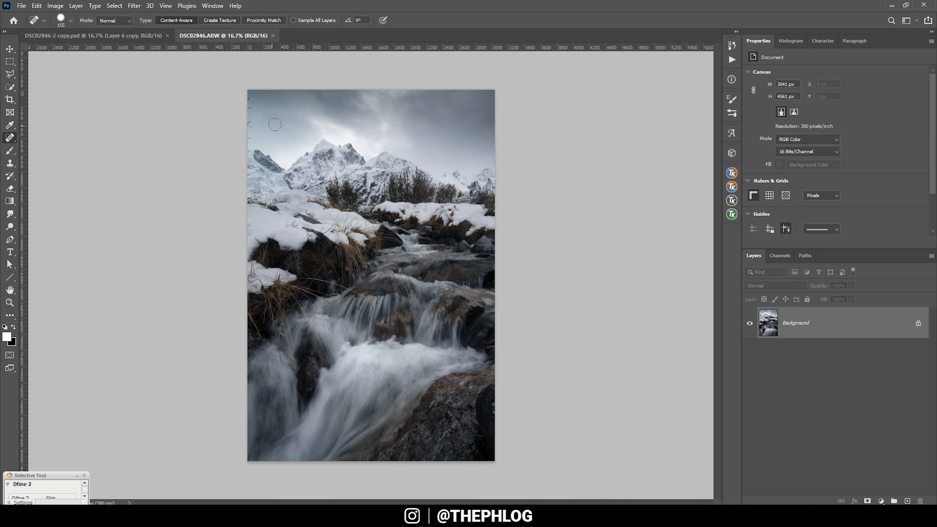
scroll(218, 107, up, 5)
scroll(228, 120, up, 1)
mouse_move(283, 186)
mouse_down()
mouse_move(259, 179)
mouse_move(251, 154)
mouse_move(261, 125)
mouse_move(251, 136)
mouse_up()
scroll(291, 170, up, 2)
scroll(266, 157, up, 4)
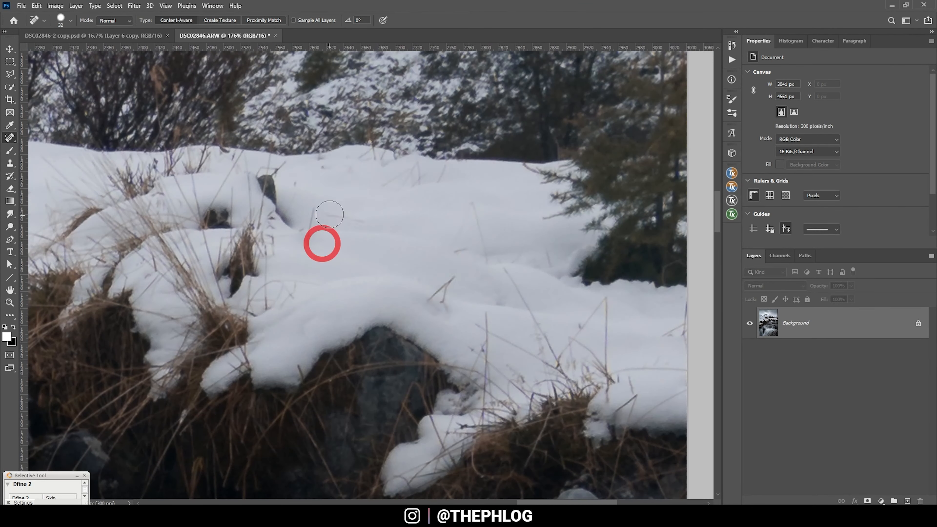
scroll(592, 373, right, 1)
key(ctrl+0)
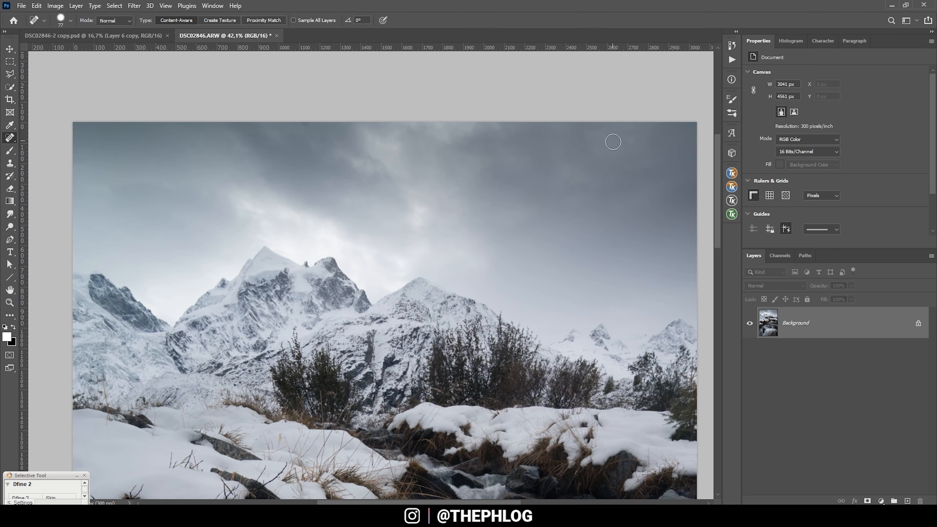
scroll(459, 210, down, 5)
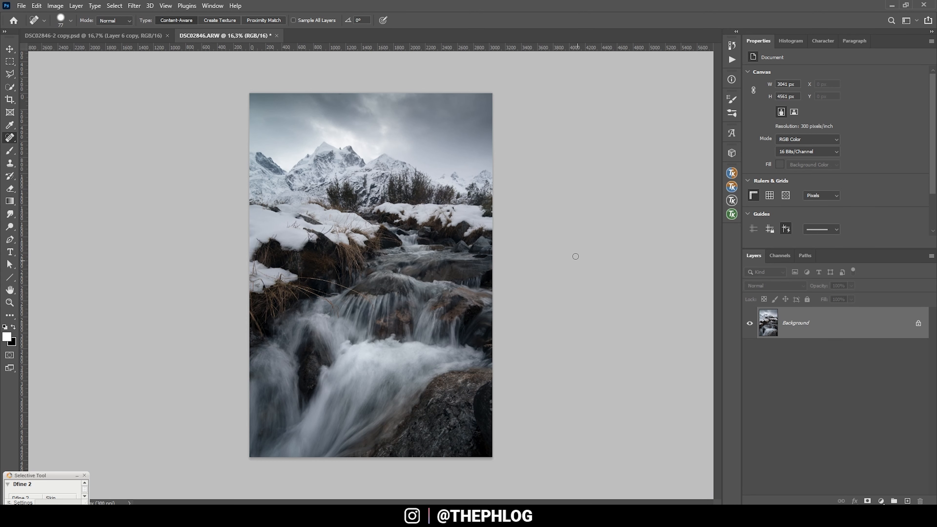
- Add a Levels adjustment layer and raise the black input level beyond 31 to darken the photo
click(881, 502)
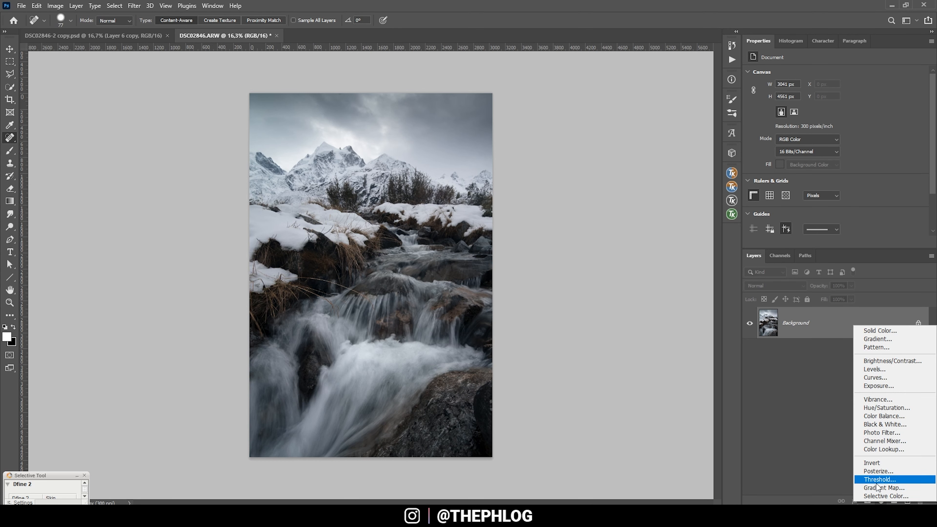
click(892, 372)
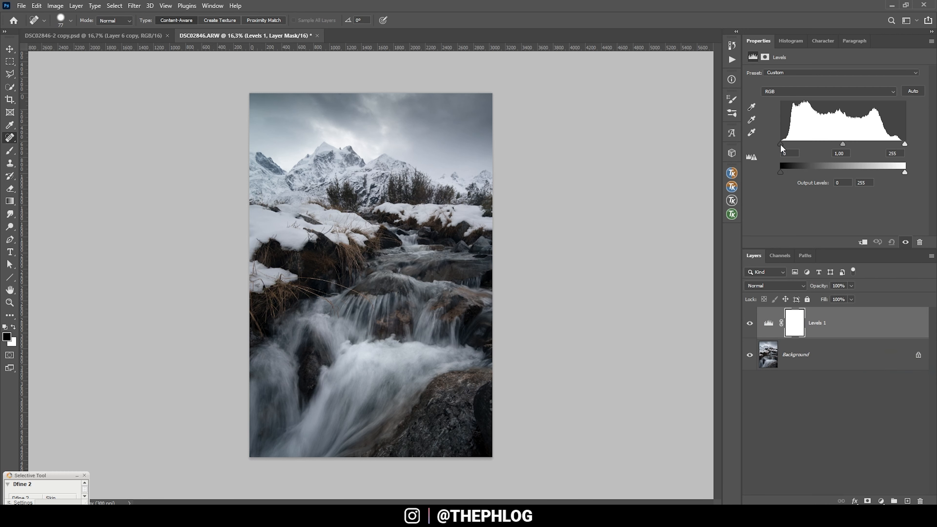
drag(784, 144, 793, 144)
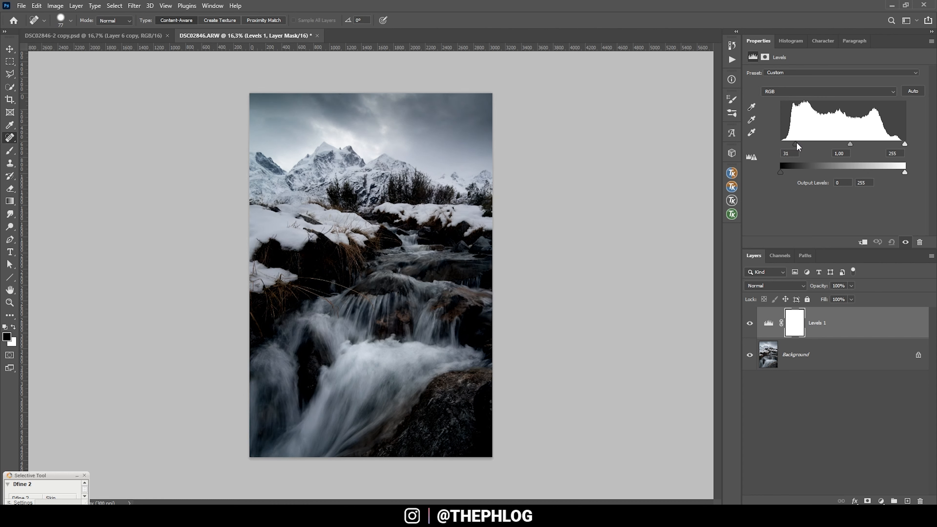
drag(797, 143, 799, 144)
click(799, 143)
- Invert the Levels mask to black, then paint white over the sky with a large soft brush and touch up the mask in black
click(797, 318)
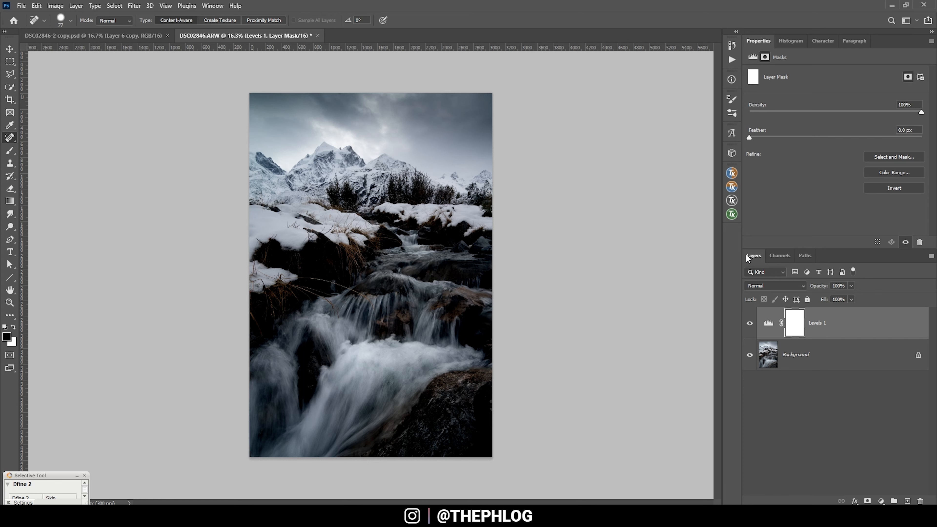
key(ctrl+i)
key(x)
key(b)
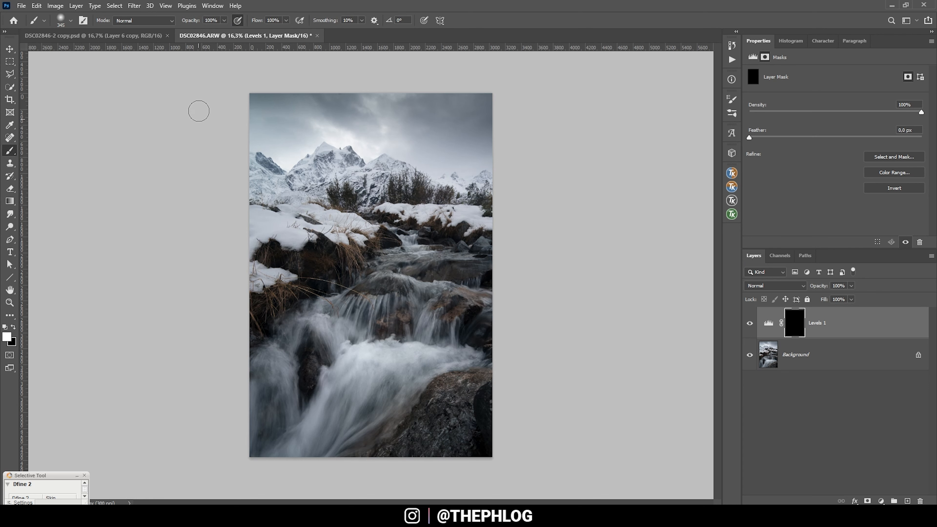
mouse_move(302, 109)
mouse_down()
mouse_move(325, 110)
mouse_move(294, 98)
mouse_move(232, 98)
mouse_move(439, 105)
mouse_move(291, 113)
mouse_move(481, 115)
mouse_move(439, 144)
mouse_move(509, 143)
mouse_move(412, 90)
mouse_up()
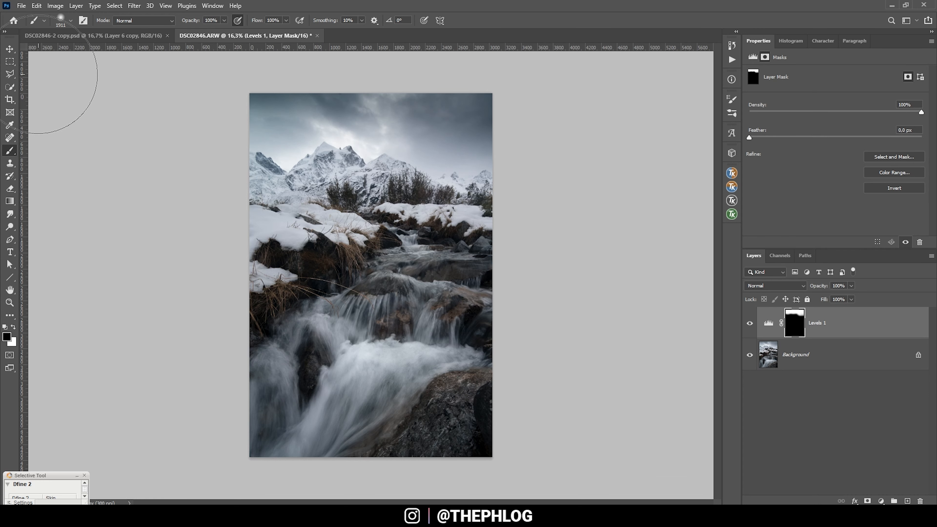
drag(418, 235, 392, 226)
- Add a new empty layer above the Levels adjustment in Soft Light mode, with white as the foreground color
click(908, 501)
key(x)
click(775, 285)
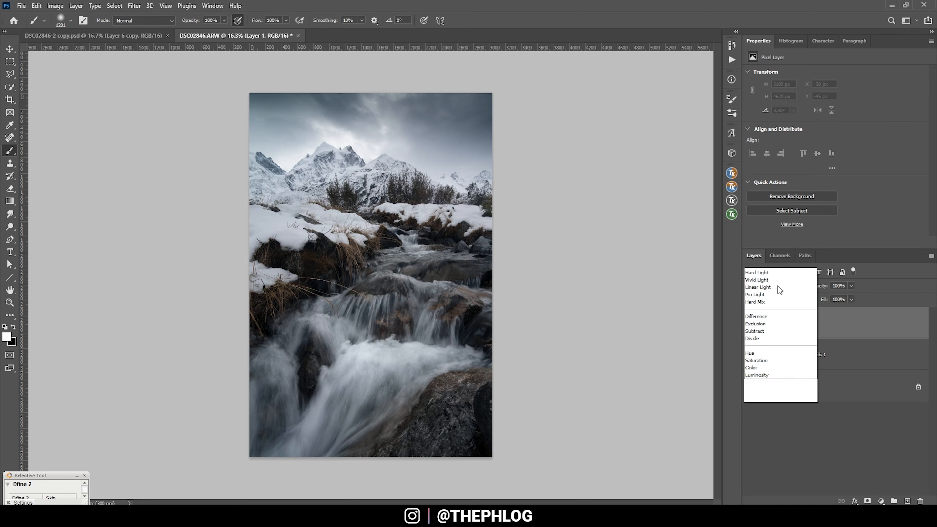
click(756, 389)
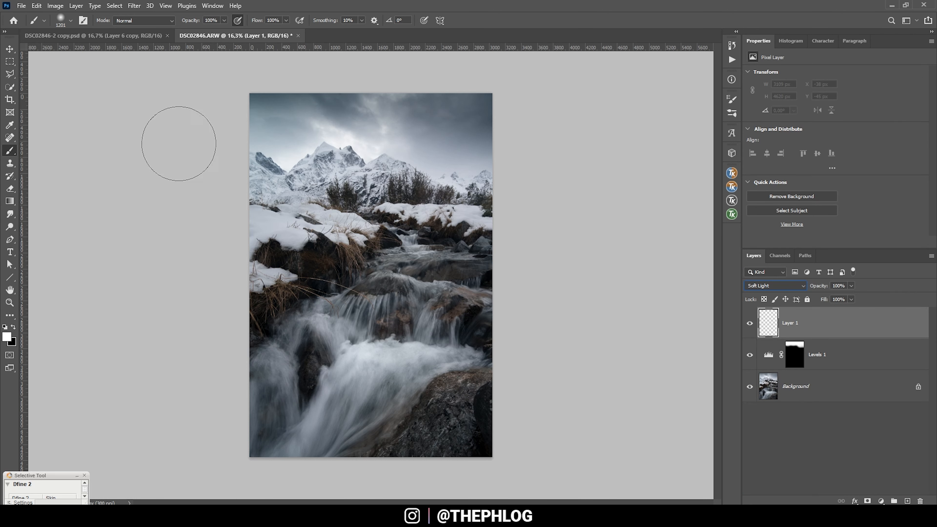
- Sample a pale tone from the bright clouds above the peak and lower the brush opacity to 11%
alt+drag(326, 126, 294, 118)
right_click(344, 137)
click(342, 139)
alt+drag(343, 138, 348, 137)
alt+click(341, 138)
alt+drag(342, 137, 366, 137)
click(224, 21)
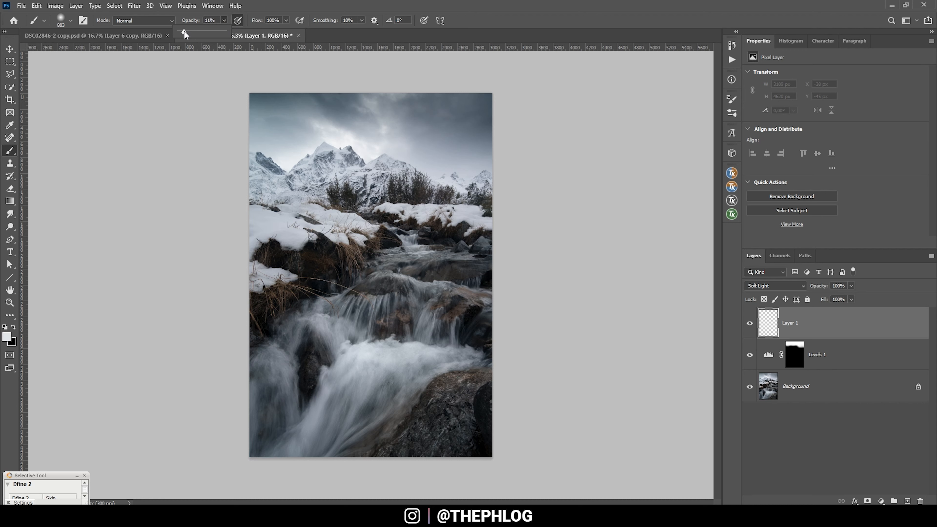
click(256, 6)
- Paint a soft glow over the bright clouds above the main peak on the Soft Light layer
right_click(343, 139)
click(332, 140)
mouse_move(336, 145)
alt+mouse_down()
mouse_move(321, 144)
mouse_move(354, 137)
mouse_move(367, 147)
mouse_move(376, 134)
alt+mouse_up()
click(337, 136)
click(327, 128)
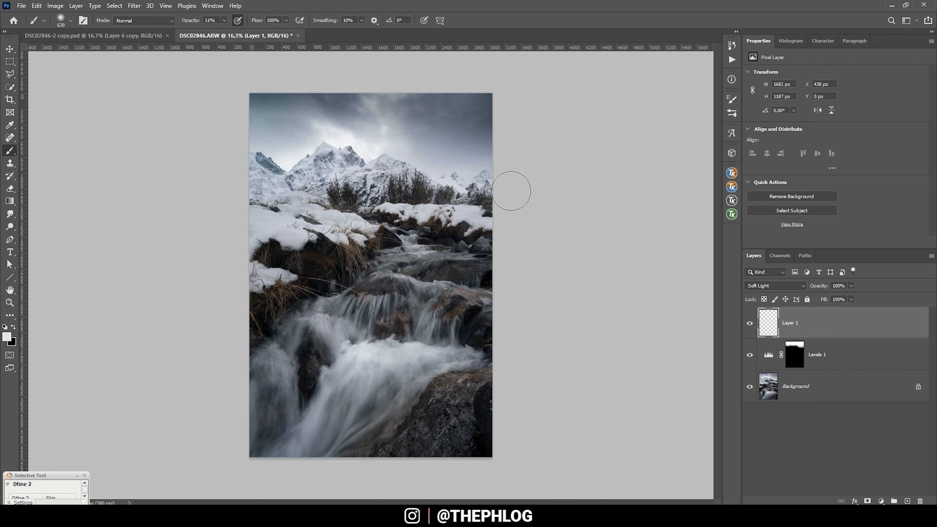
- Add a new Hard Light layer and brush the sampled pale color over the bright clouds above the mountains
key(ctrl+0)
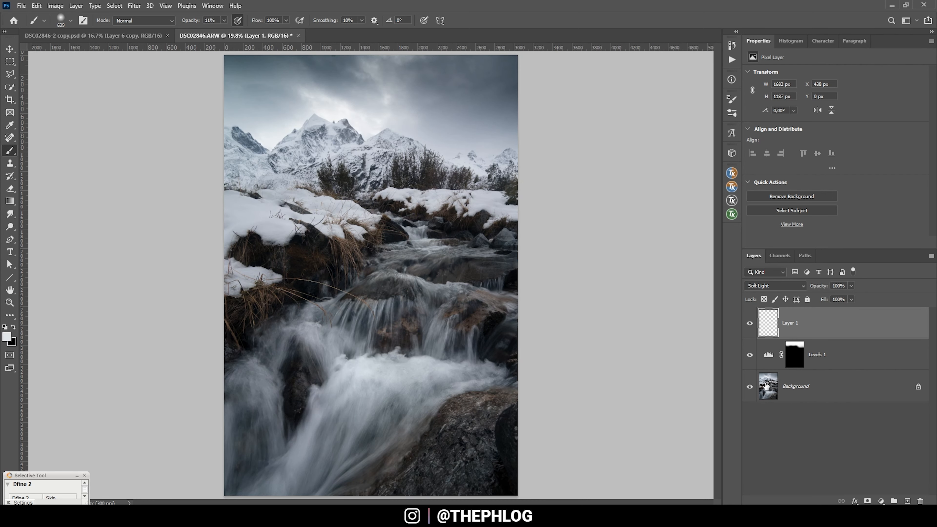
click(906, 500)
click(794, 286)
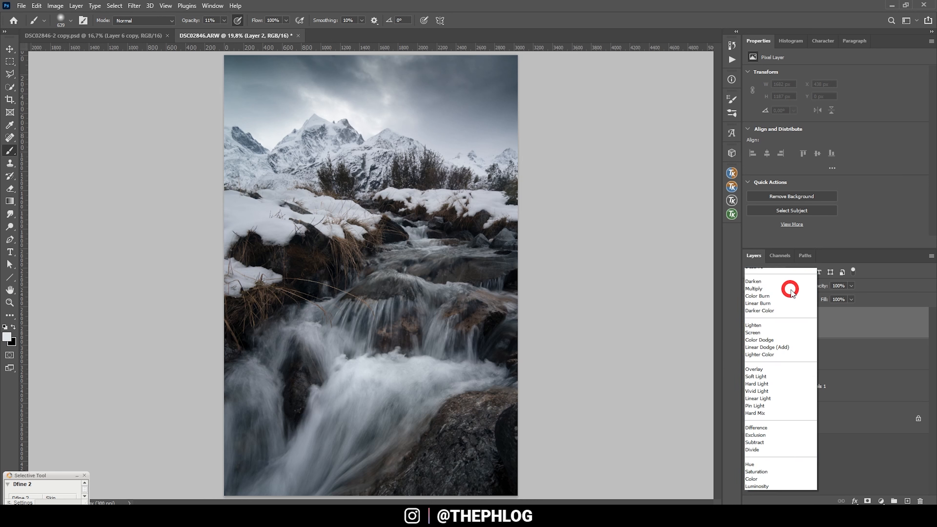
click(789, 397)
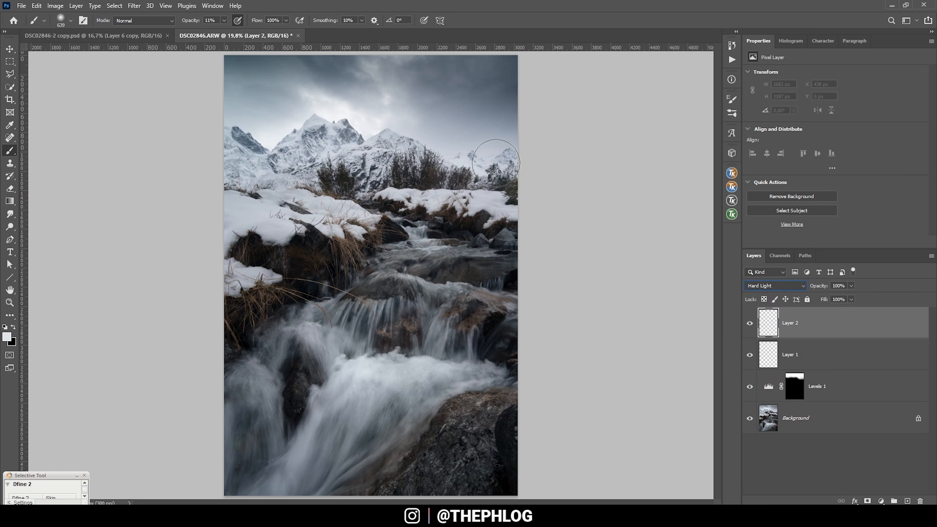
click(329, 107)
mouse_move(325, 99)
mouse_down()
mouse_move(310, 98)
mouse_move(354, 103)
mouse_up()
click(383, 122)
- Change the foreground color to near-white and paint the brightest cloud opening with a smaller brush
click(6, 337)
click(613, 192)
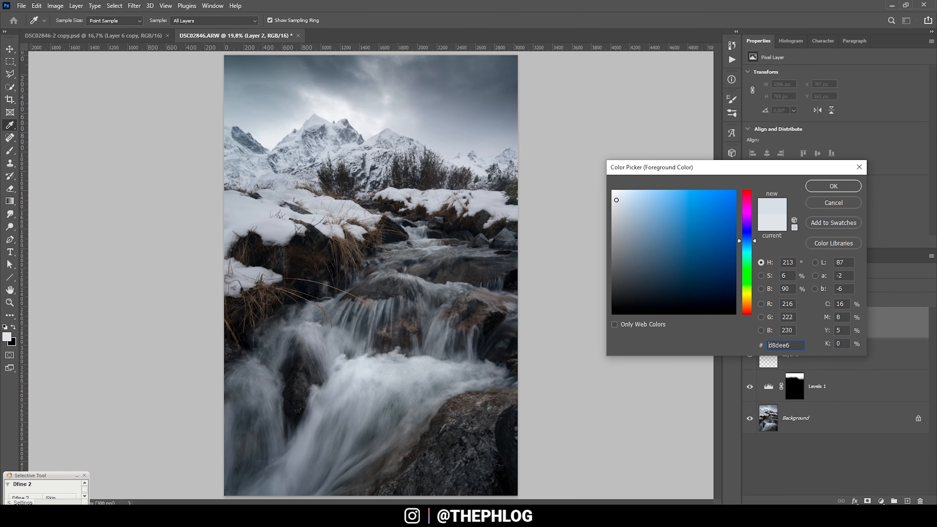
click(834, 186)
drag(355, 112, 337, 101)
click(337, 102)
click(347, 105)
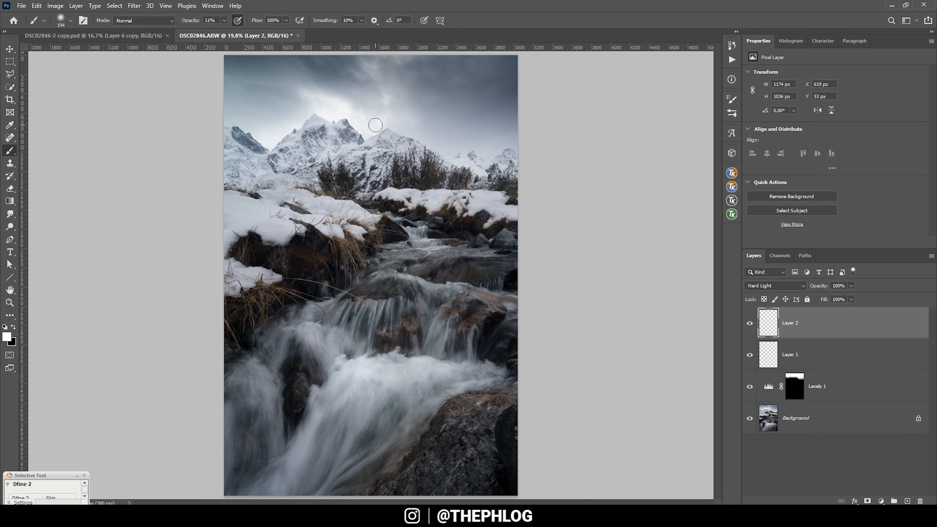
- Lower the opacity of the Hard Light layer to 65%
scroll(377, 125, down, 4)
click(851, 286)
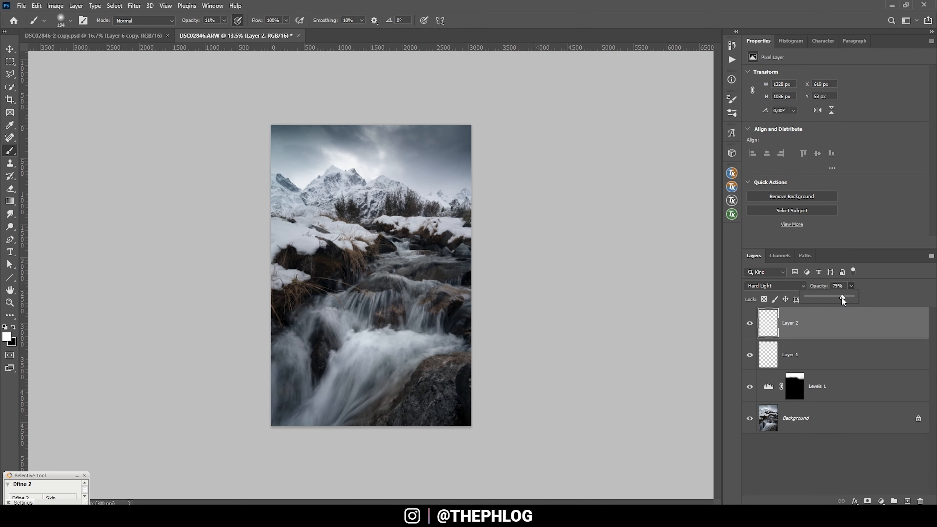
drag(835, 297, 837, 296)
scroll(159, 100, up, 3)
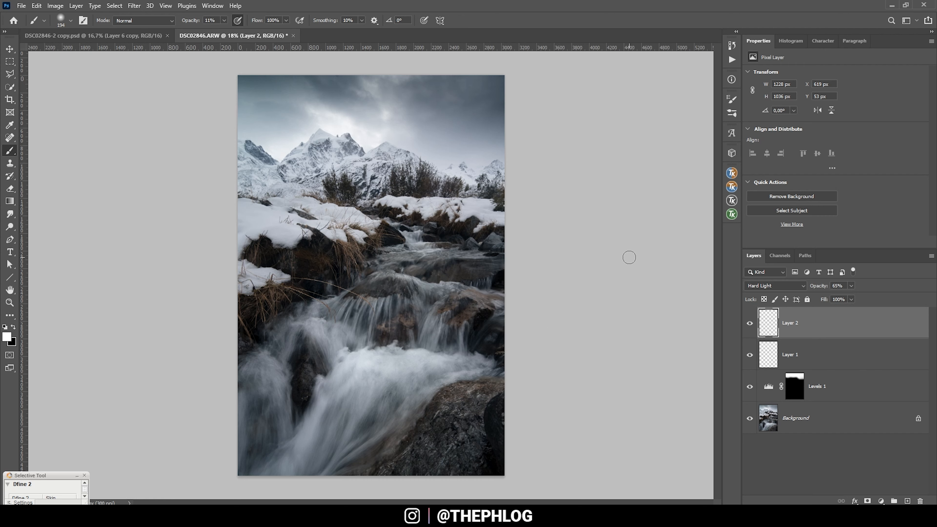
- Stamp all visible layers into a new layer with the TK panel and duplicate that layer
click(731, 172)
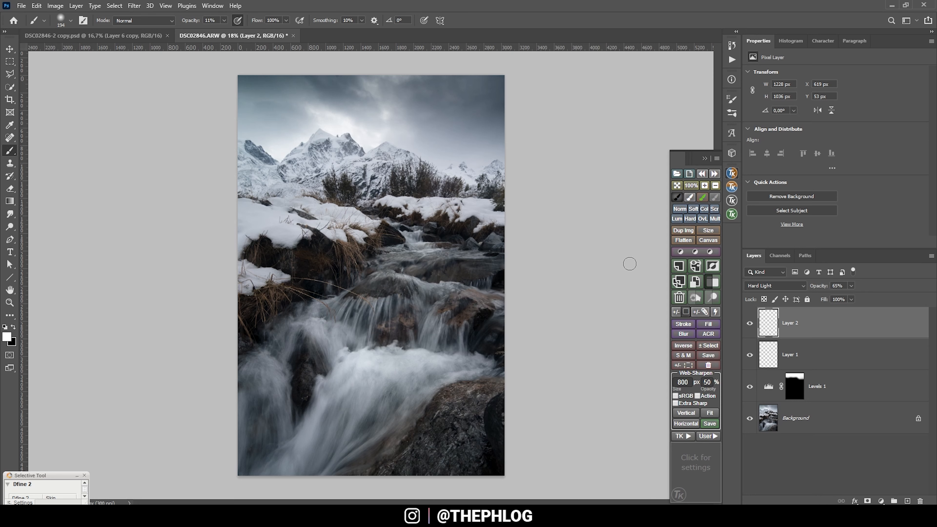
click(699, 266)
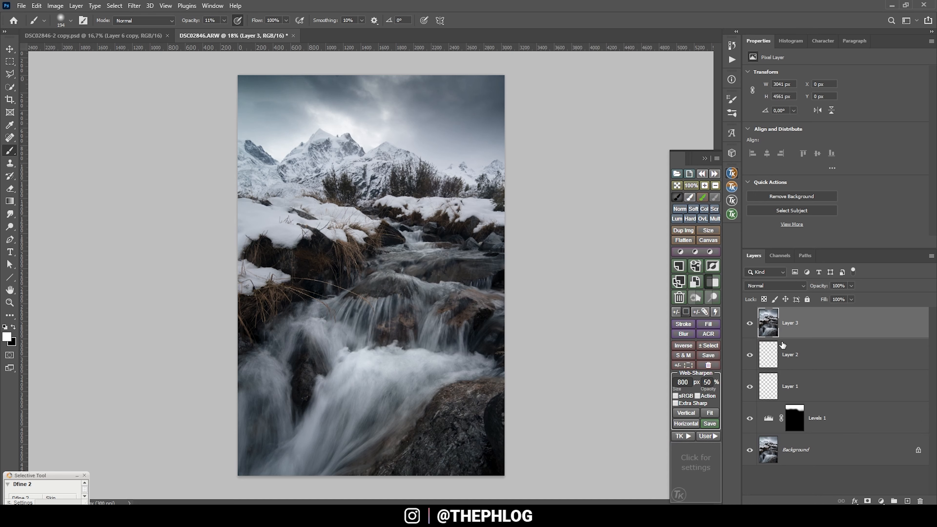
click(755, 325)
click(755, 325)
key(ctrl+j)
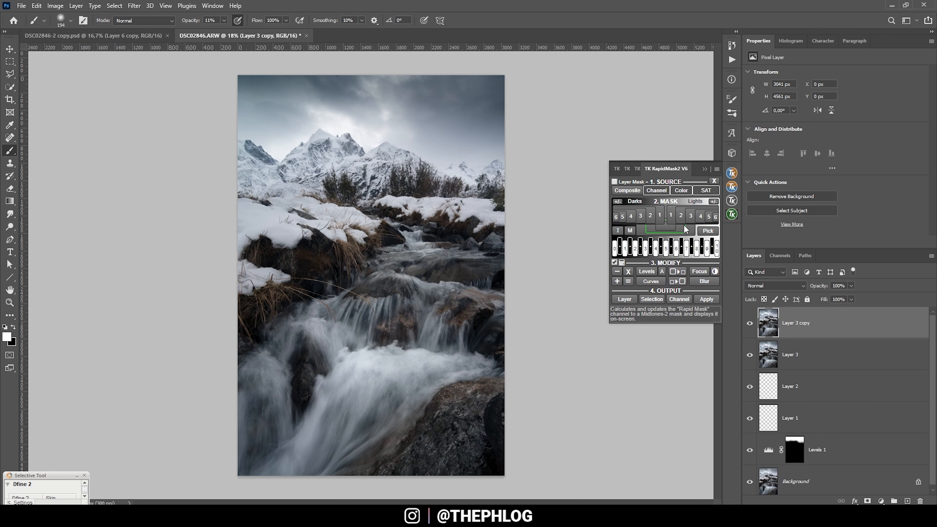
- Apply a Lights 2 luminosity mask to the duplicated layer using the Layer Mask mode of TK RapidMask2
click(681, 218)
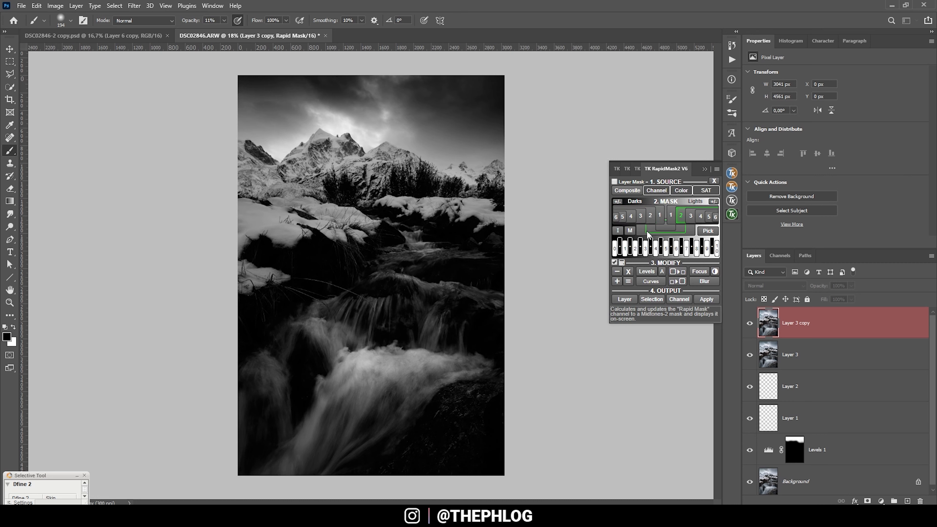
click(615, 182)
click(680, 233)
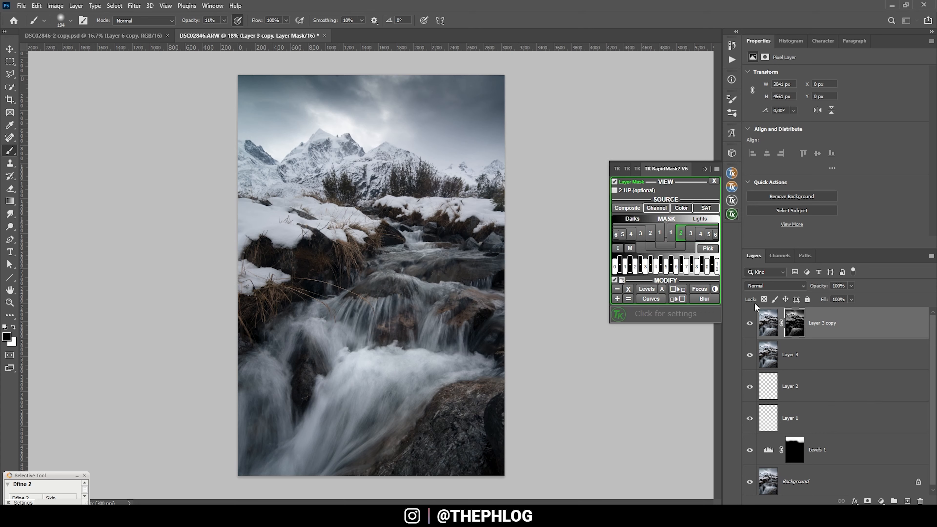
- Add a new layer clipped to the luminosity-masked copy and set its blend mode to Overlay
click(908, 501)
key(x)
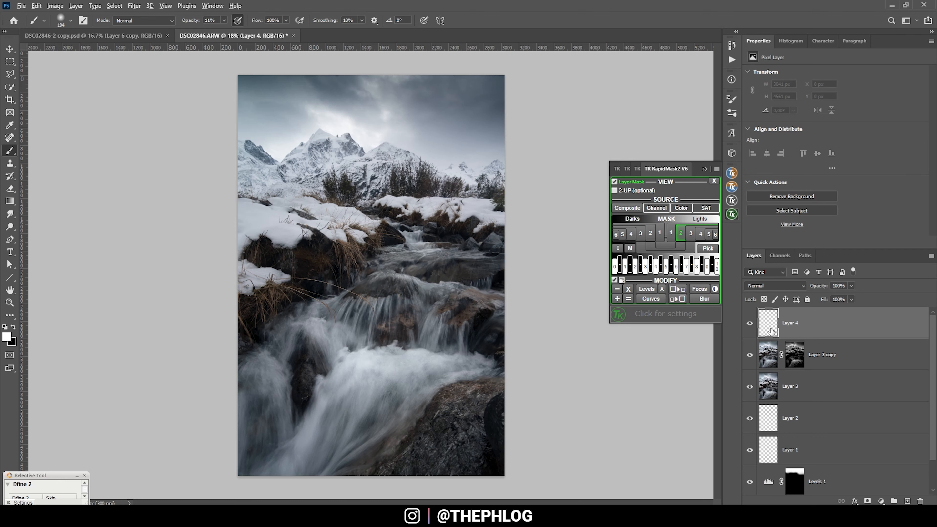
alt+click(770, 338)
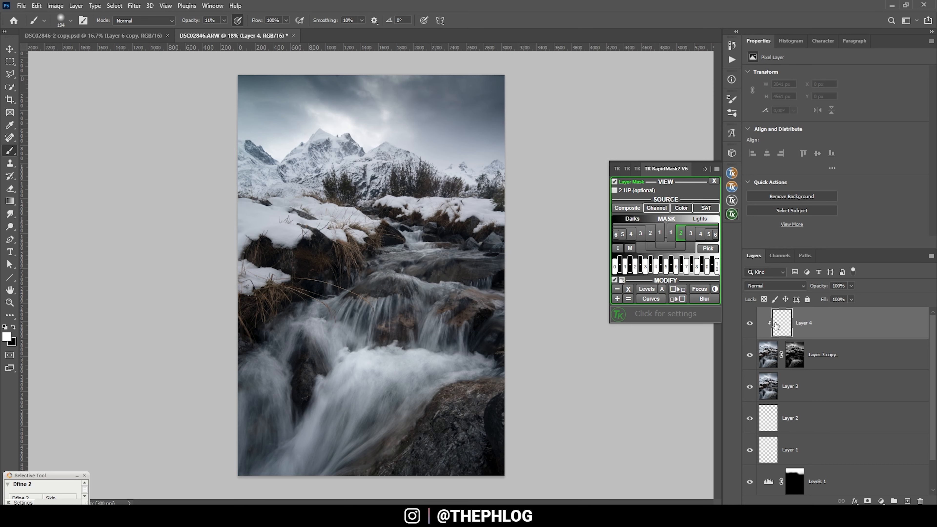
click(775, 285)
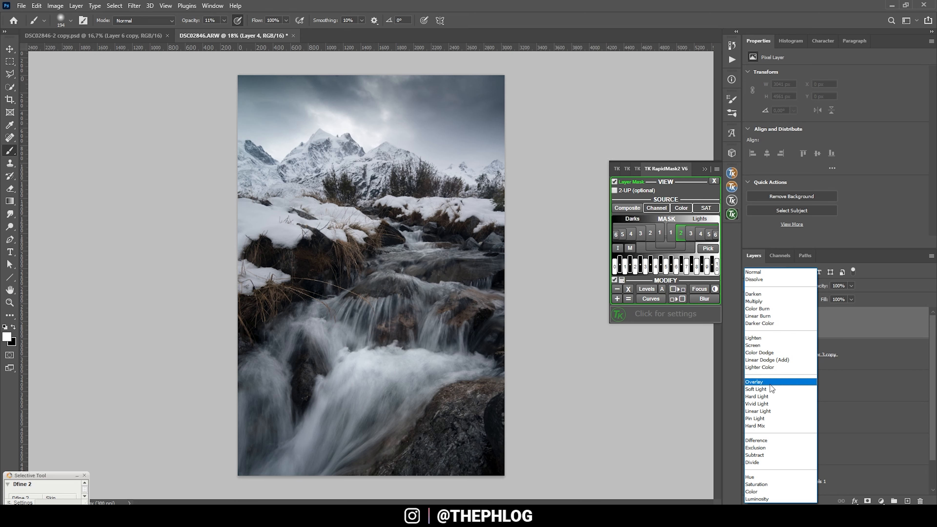
click(770, 384)
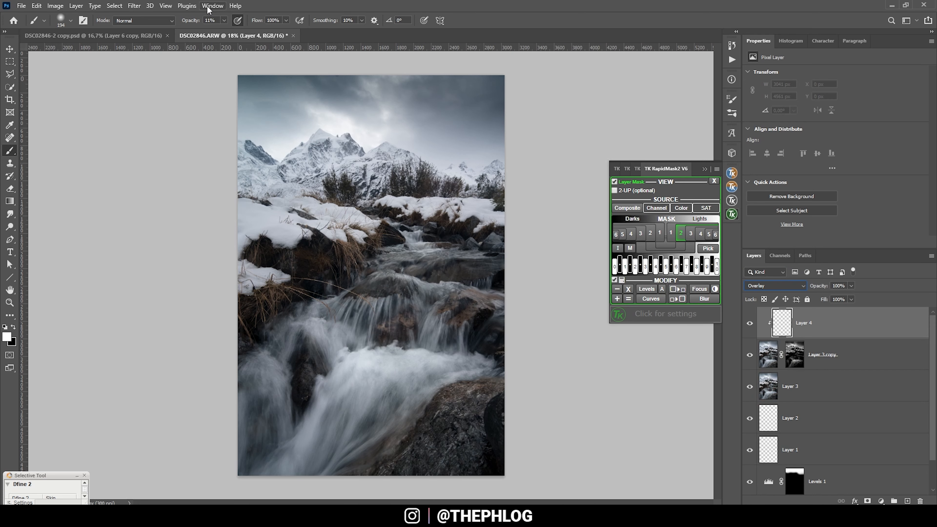
- Set the brush opacity to 70% and paint white over the waterfall, stream and snowy banks on the clipped Overlay layer
click(223, 21)
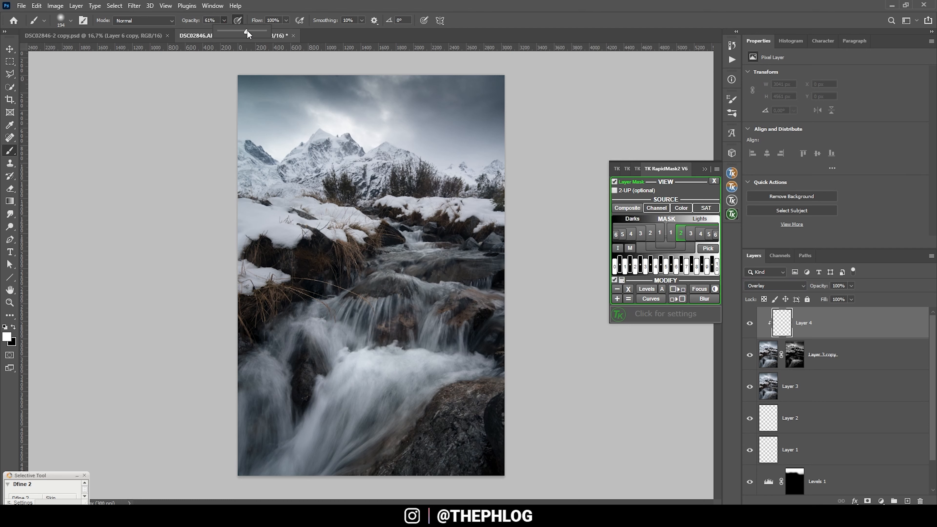
click(283, 4)
drag(339, 282, 369, 291)
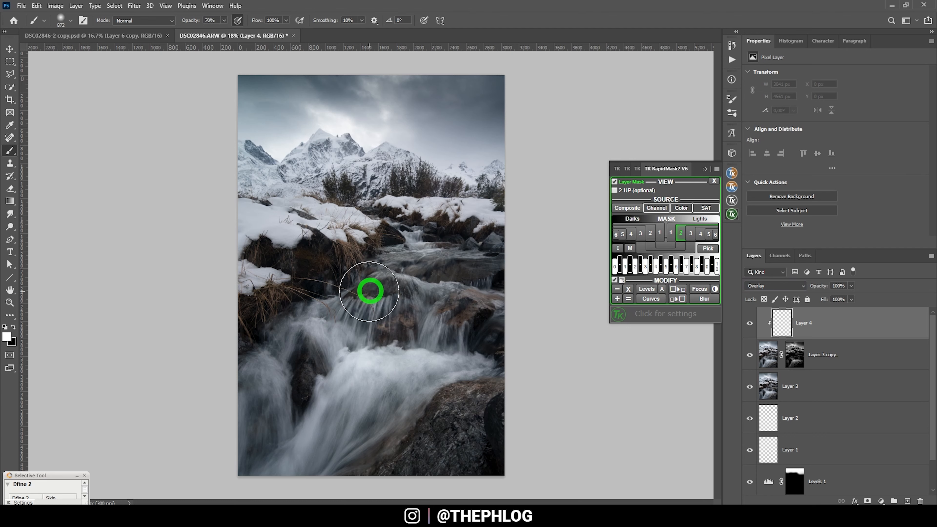
mouse_move(332, 331)
mouse_down()
mouse_move(315, 327)
mouse_move(352, 325)
mouse_move(345, 338)
mouse_move(377, 304)
mouse_move(458, 343)
mouse_move(354, 376)
mouse_move(443, 391)
mouse_move(371, 394)
mouse_move(299, 460)
mouse_move(268, 434)
mouse_move(257, 373)
mouse_move(265, 424)
mouse_move(271, 401)
mouse_up()
click(347, 260)
mouse_move(374, 243)
mouse_down()
mouse_move(253, 263)
mouse_move(259, 223)
mouse_move(224, 212)
mouse_up()
drag(481, 256, 551, 229)
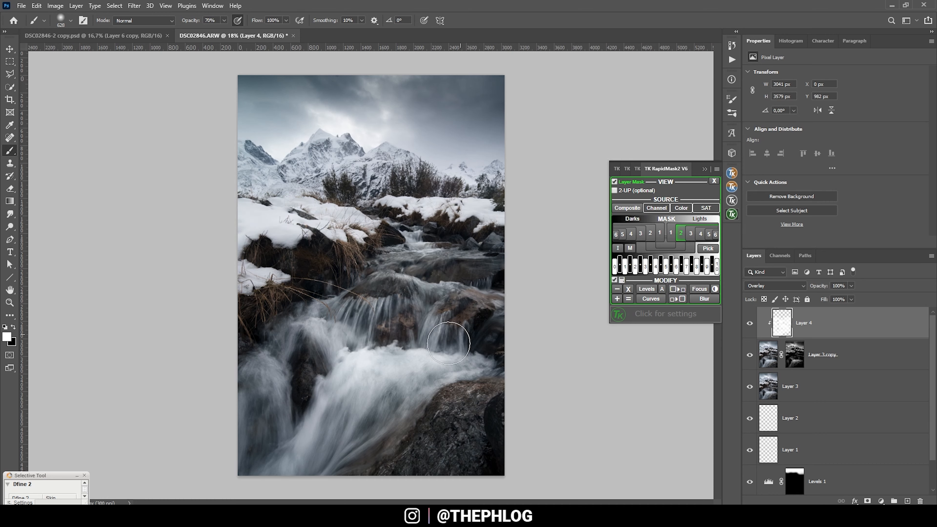
- Paint white across the snowy mountain range on the clipped layer and compare the result with the layer hidden
mouse_move(320, 166)
mouse_down()
mouse_move(398, 185)
mouse_move(496, 186)
mouse_up()
click(245, 164)
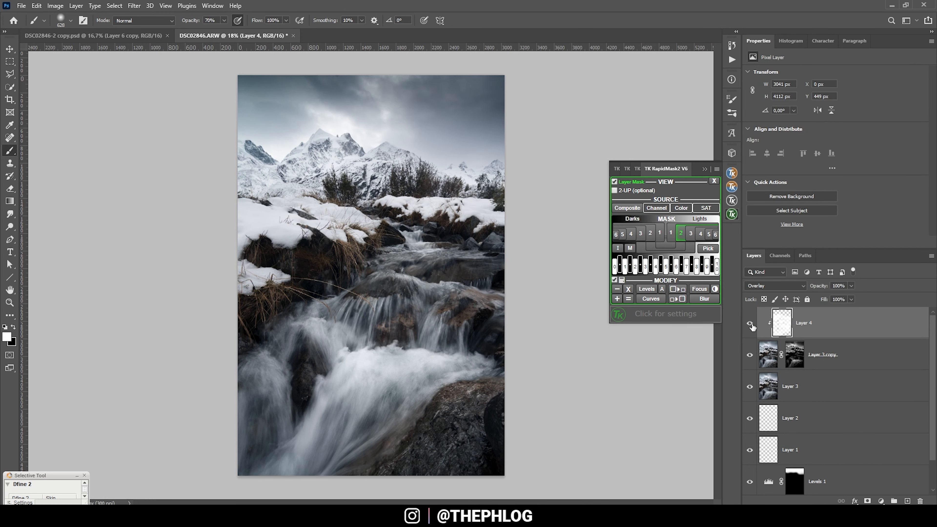
click(751, 324)
click(751, 325)
- Add another empty layer at the top of the stack and set its blend mode to Overlay
click(908, 501)
click(772, 287)
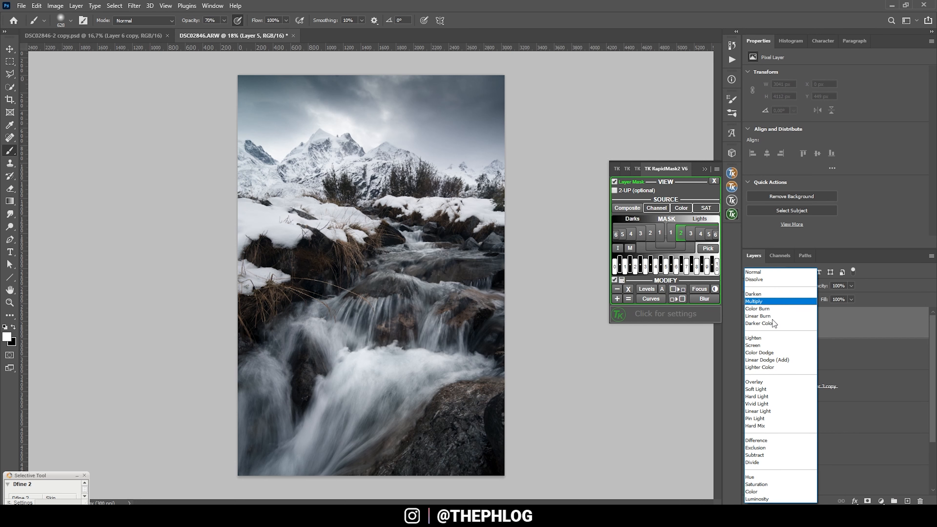
click(766, 381)
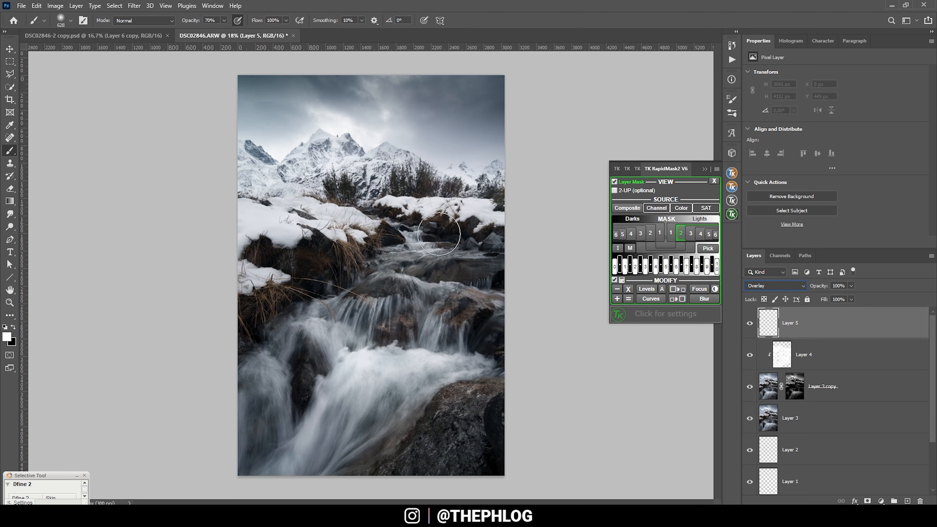
- Try brightening the grassy rocks on the stream's left bank with a larger white brush, and undo the stroke
key(bracketright)
click(319, 266)
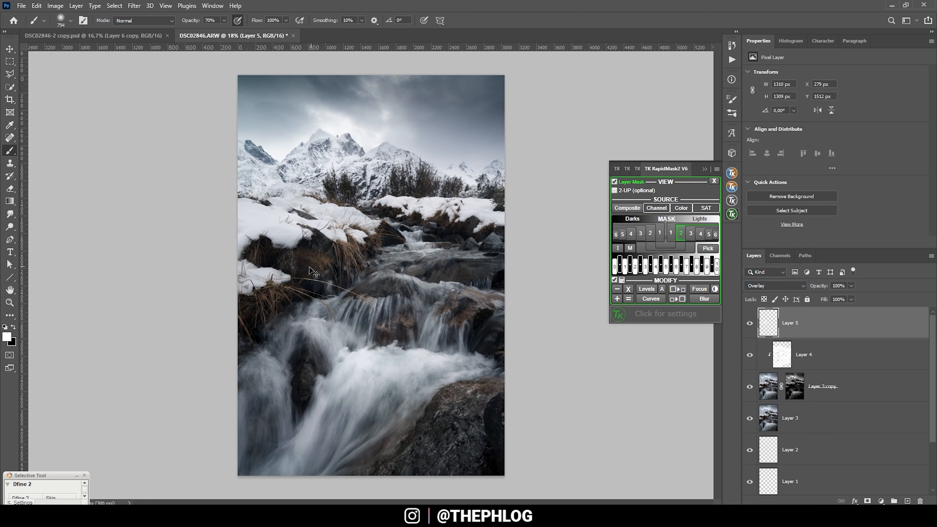
key(ctrl+z)
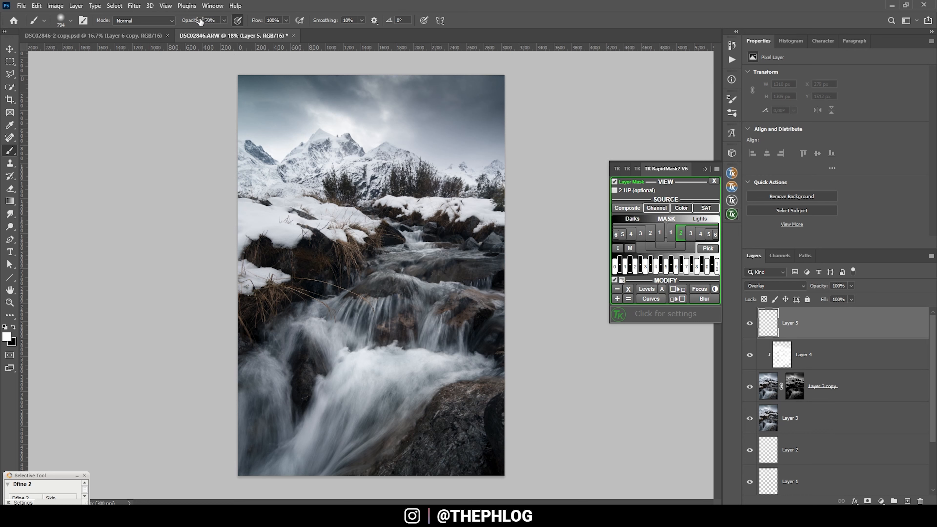
- Set the brush opacity to 26%, paint white over the grassy left bank, right-hand rocks and far bank, and compare with the layer hidden
click(224, 21)
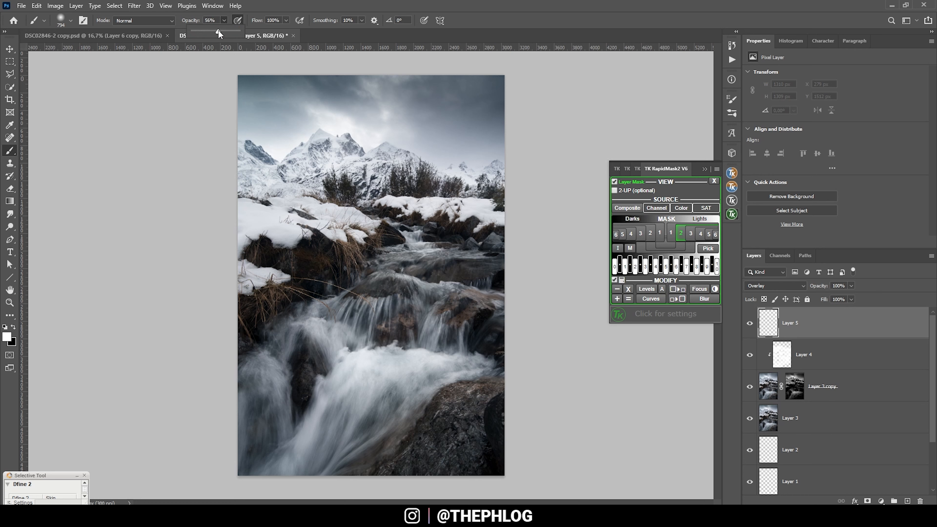
drag(207, 34, 205, 33)
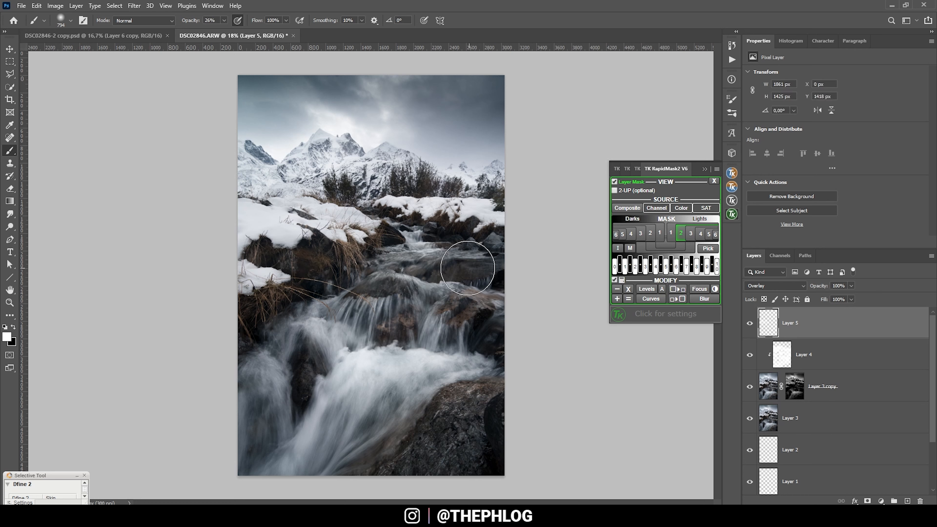
key(bracketleft)
key(bracketleft)
drag(297, 283, 260, 308)
mouse_move(477, 318)
mouse_down()
mouse_move(464, 309)
mouse_move(387, 461)
mouse_move(472, 424)
mouse_up()
drag(484, 233, 391, 218)
click(752, 328)
click(752, 328)
click(750, 328)
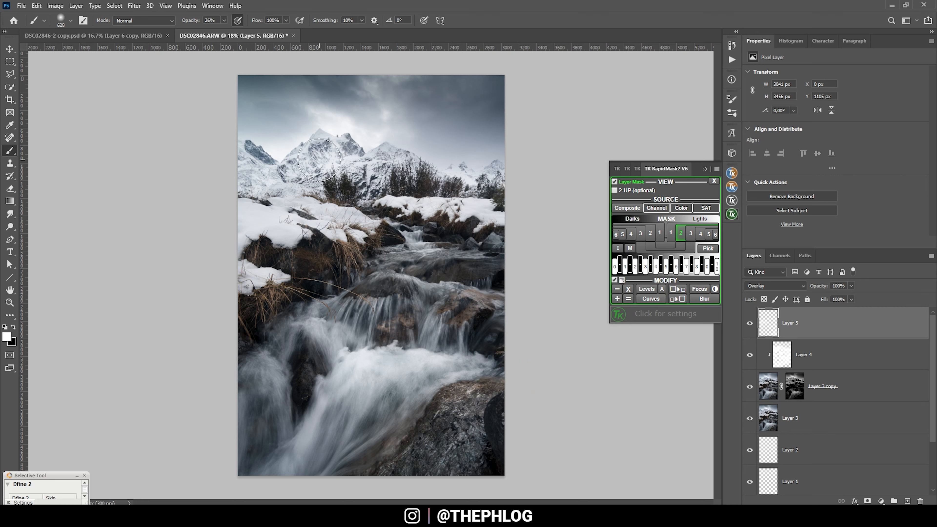
click(705, 169)
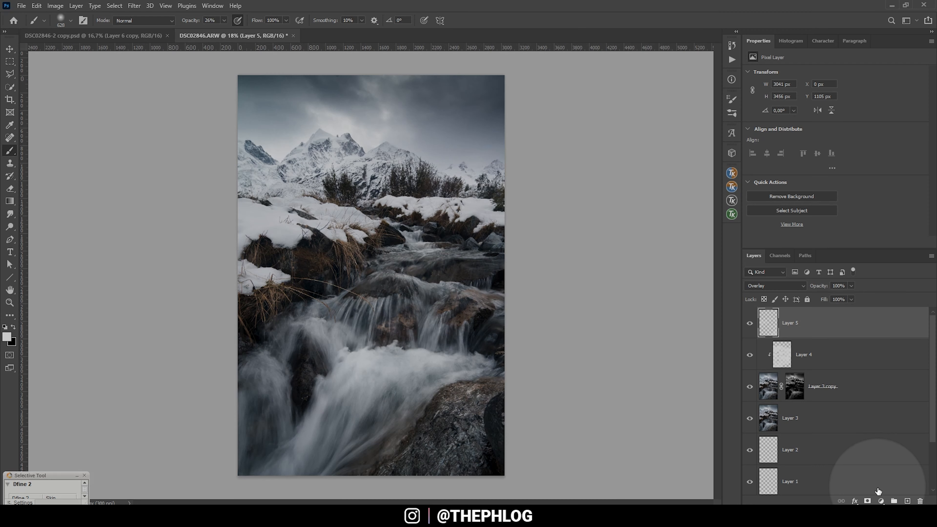
- Add a reversed black-to-white Gradient Map adjustment layer on top and invert its layer mask to black
click(881, 501)
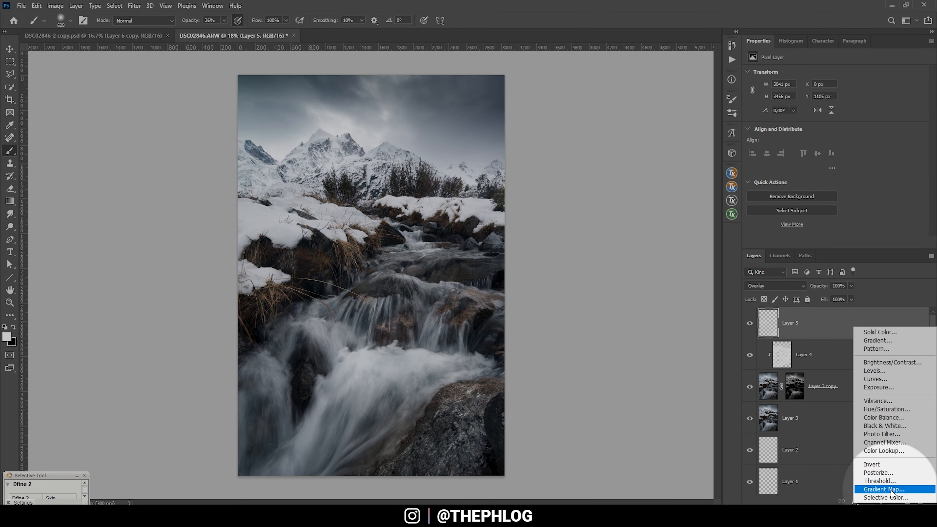
click(891, 490)
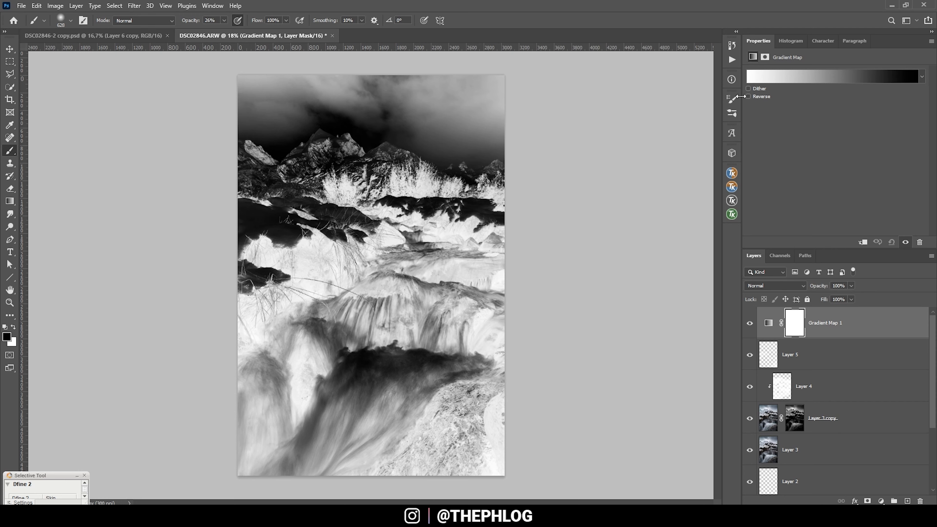
click(749, 96)
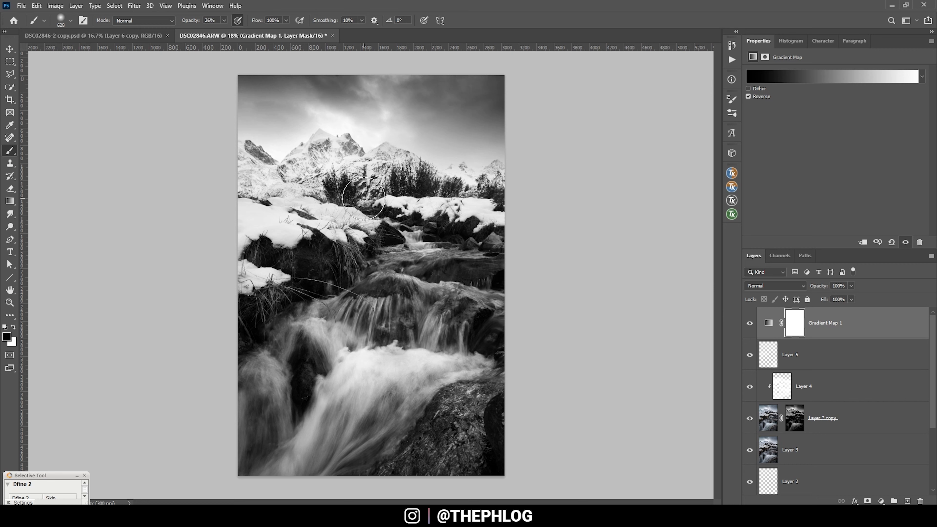
click(803, 336)
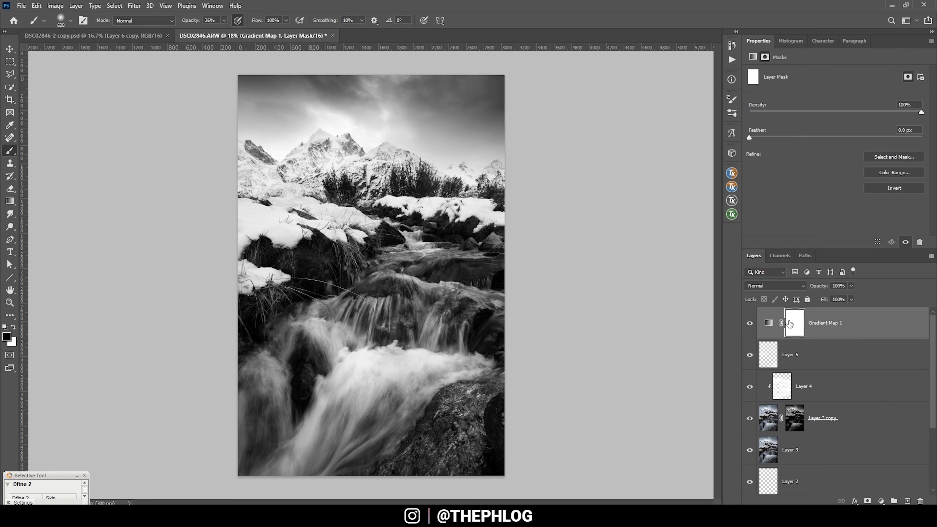
key(ctrl+i)
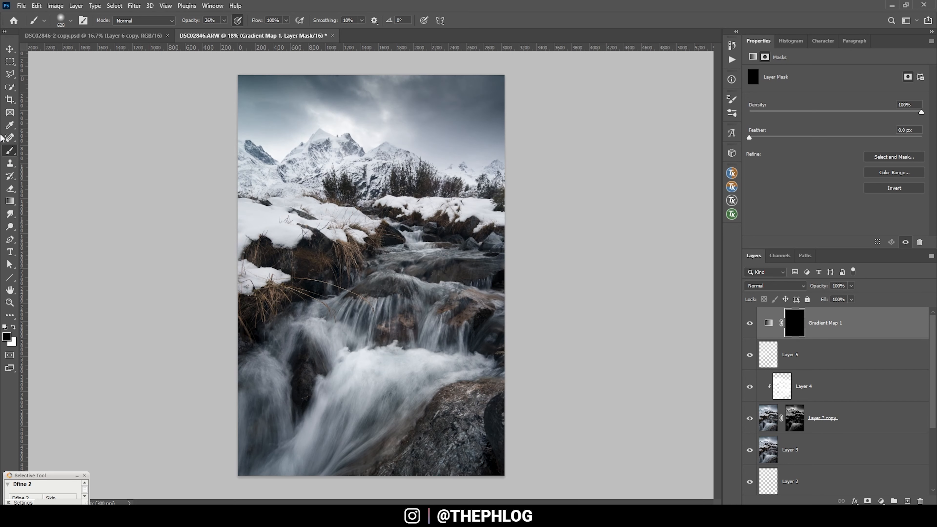
- Raise the brush opacity and paint white over the sky and mountains on the Gradient Map's mask to desaturate them
click(13, 328)
click(224, 21)
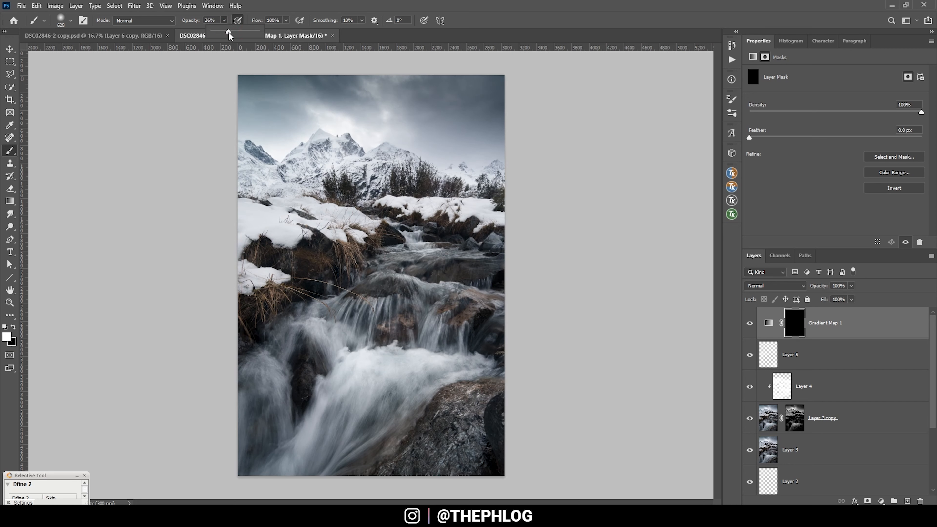
click(275, 4)
drag(293, 136, 306, 137)
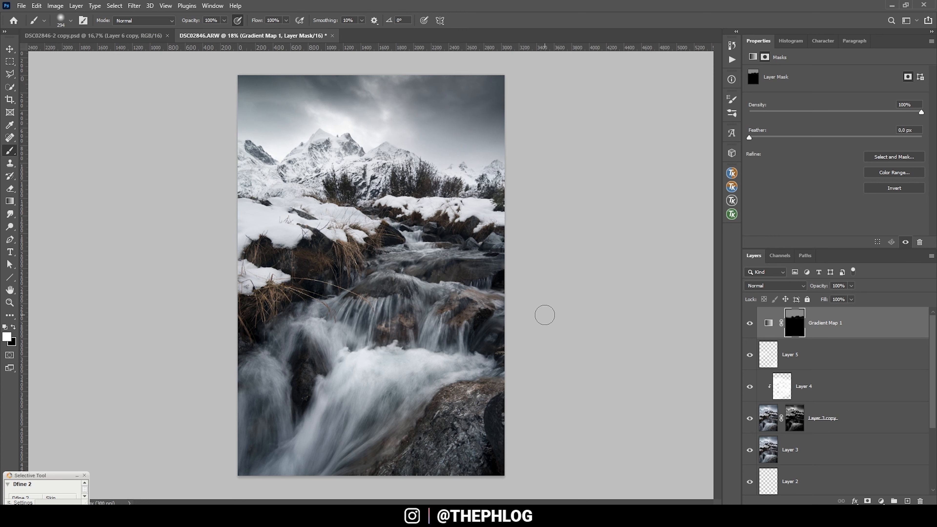
- Merge all visible layers into a new pixel layer above the Gradient Map and keep it selected
click(731, 173)
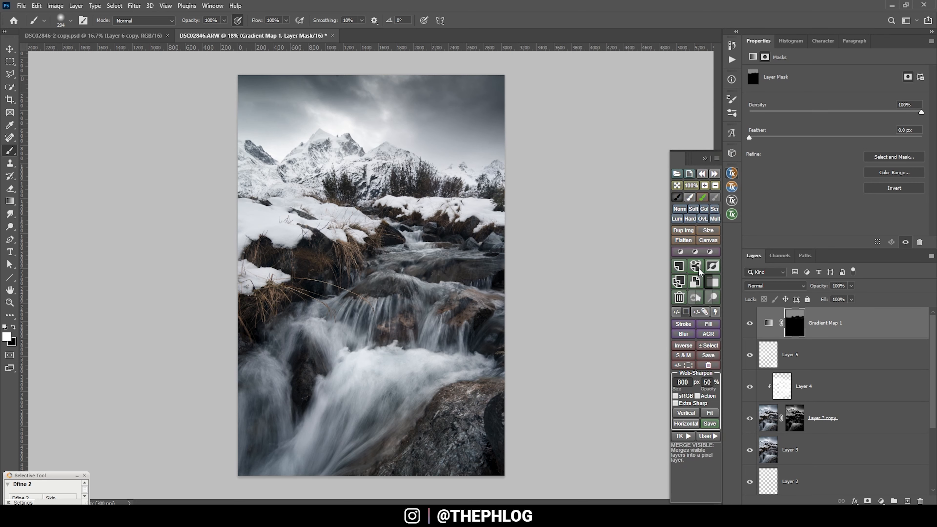
click(697, 267)
scroll(824, 461, down, 3)
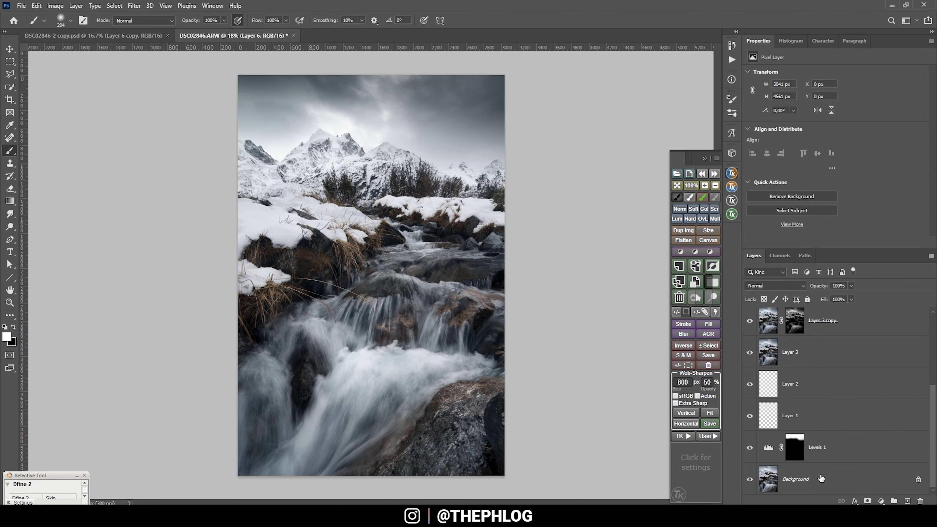
scroll(821, 479, up, 3)
click(832, 353)
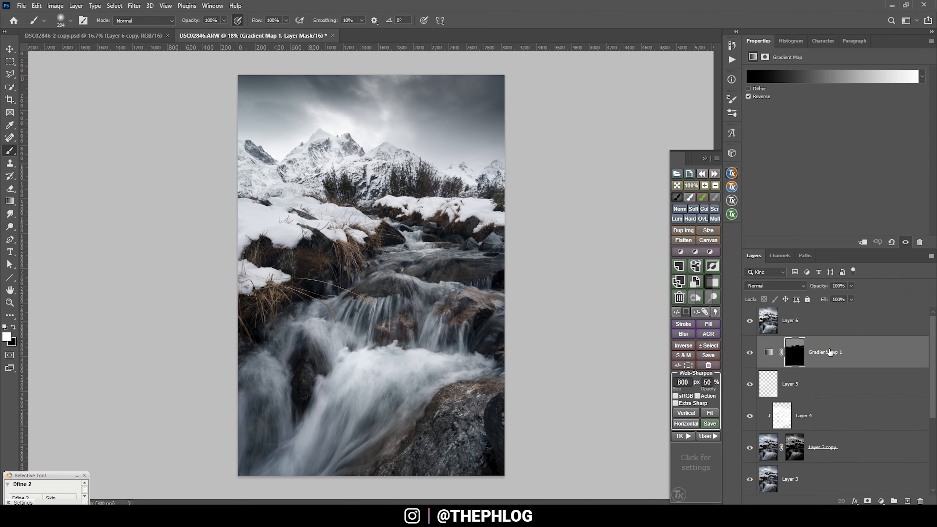
click(811, 325)
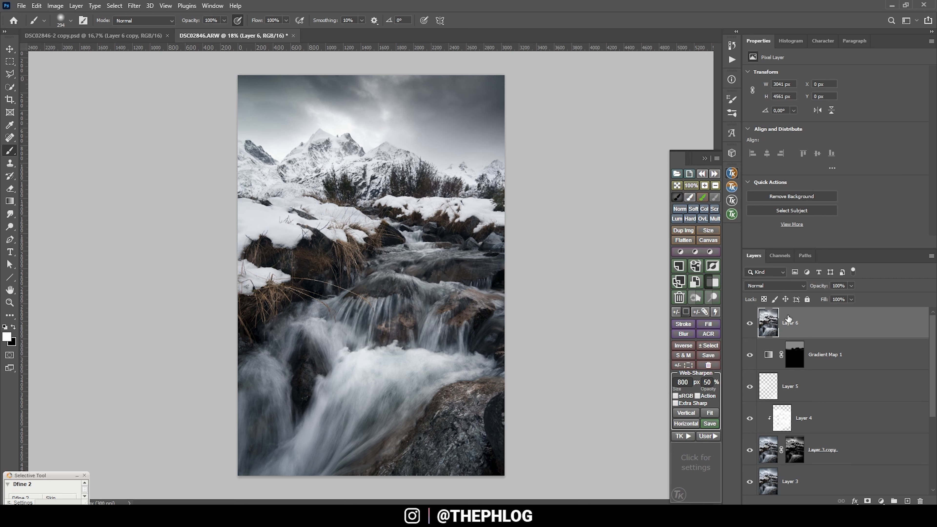
- Duplicate the merged layer and apply a Darks 3 luminosity mask to the copy as its layer mask
key(ctrl+j)
click(732, 214)
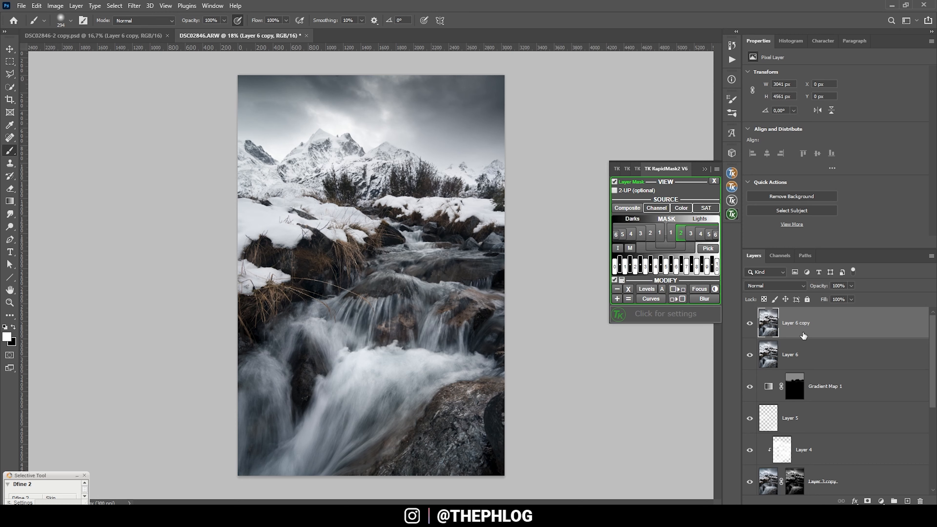
click(651, 220)
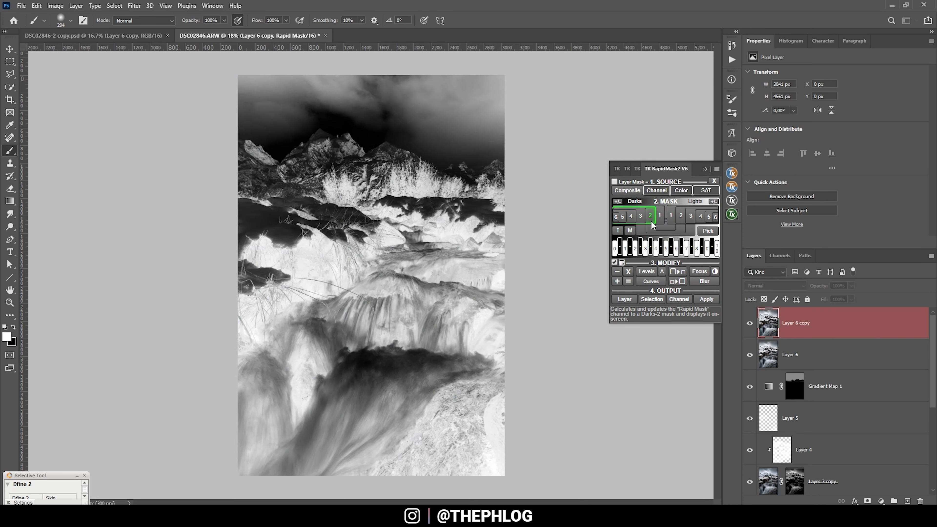
click(641, 217)
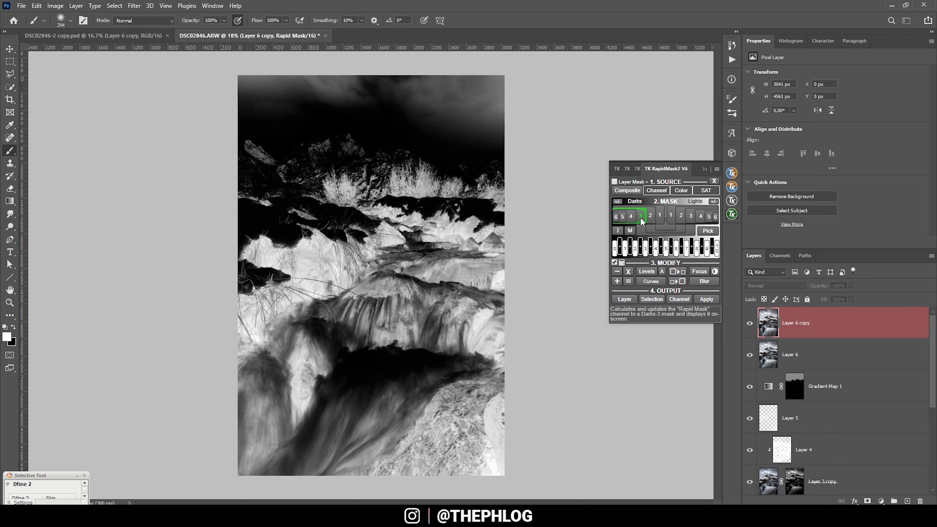
click(615, 182)
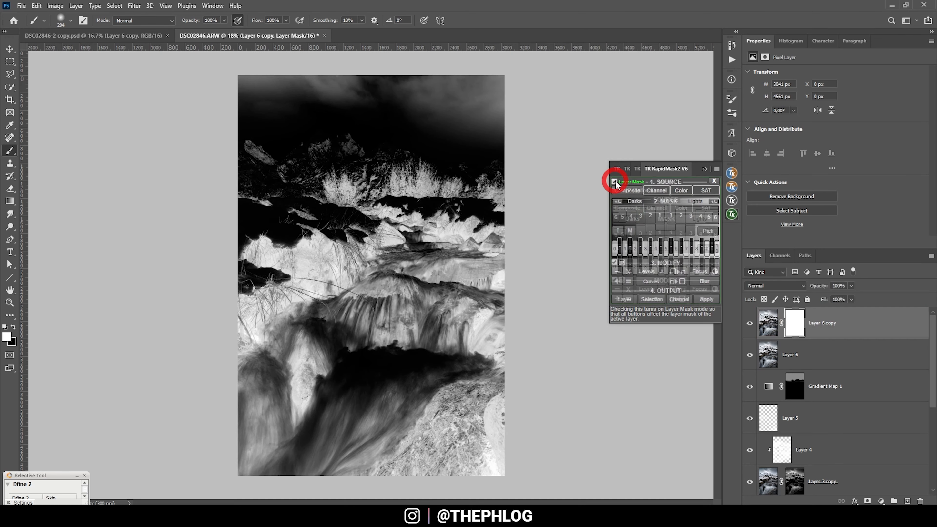
click(641, 234)
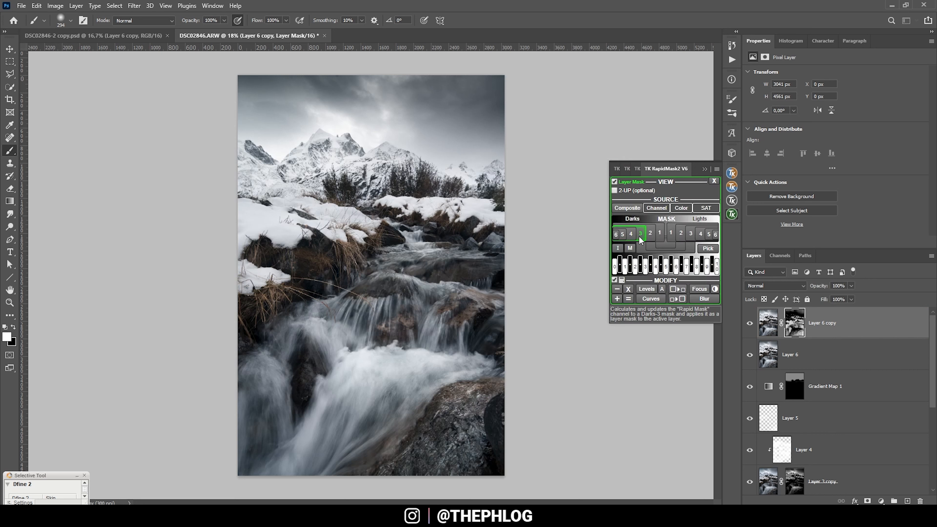
- Add an empty layer clipped to the masked copy and set its blend mode to Overlay
click(907, 500)
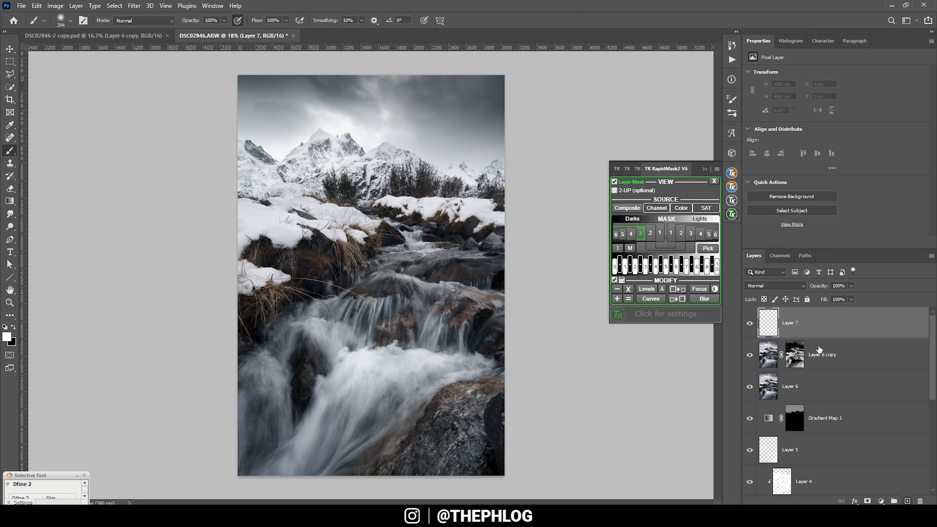
alt+click(786, 336)
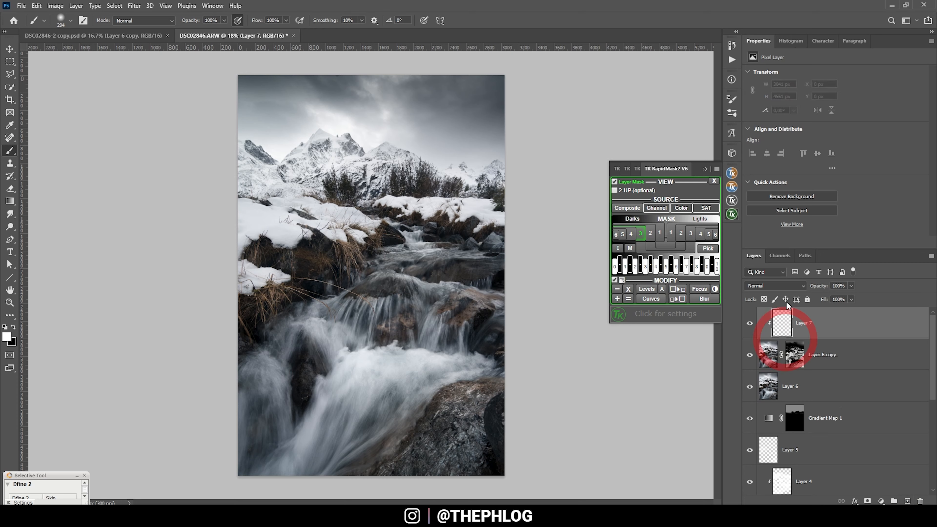
click(782, 289)
click(775, 382)
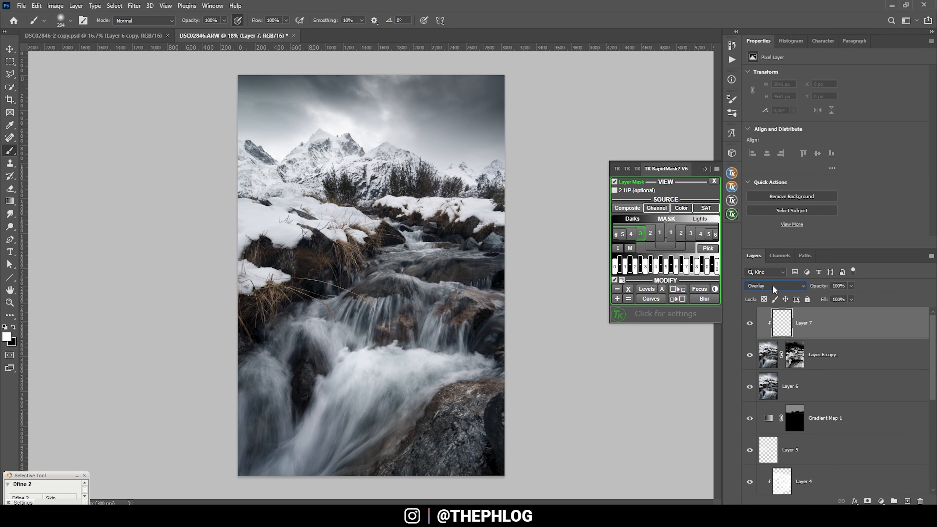
- Paint black across the dark parts of the snowy mountain range on the clipped Overlay layer
click(13, 326)
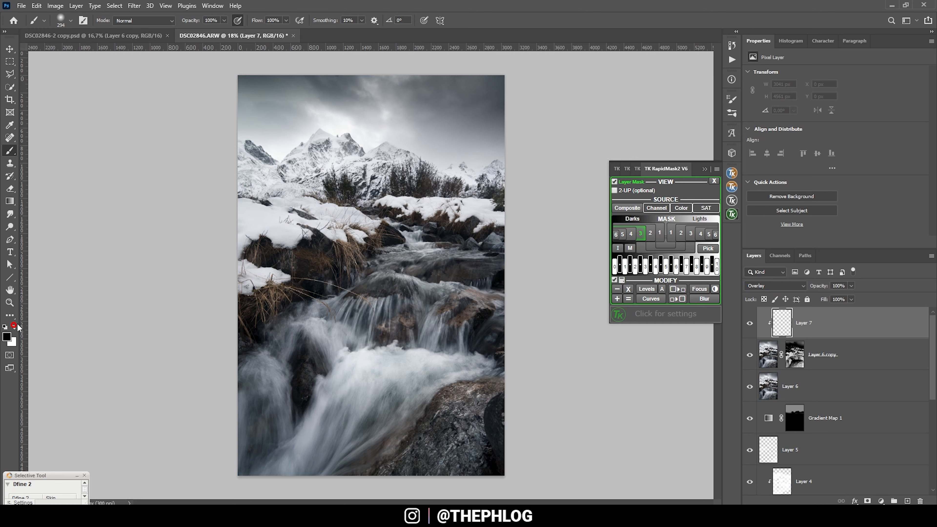
click(322, 149)
click(347, 149)
click(272, 163)
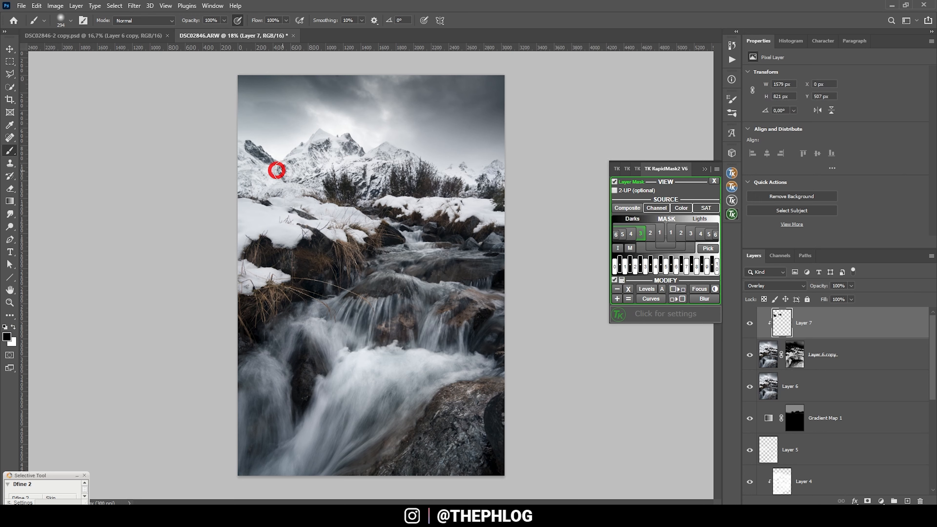
click(320, 158)
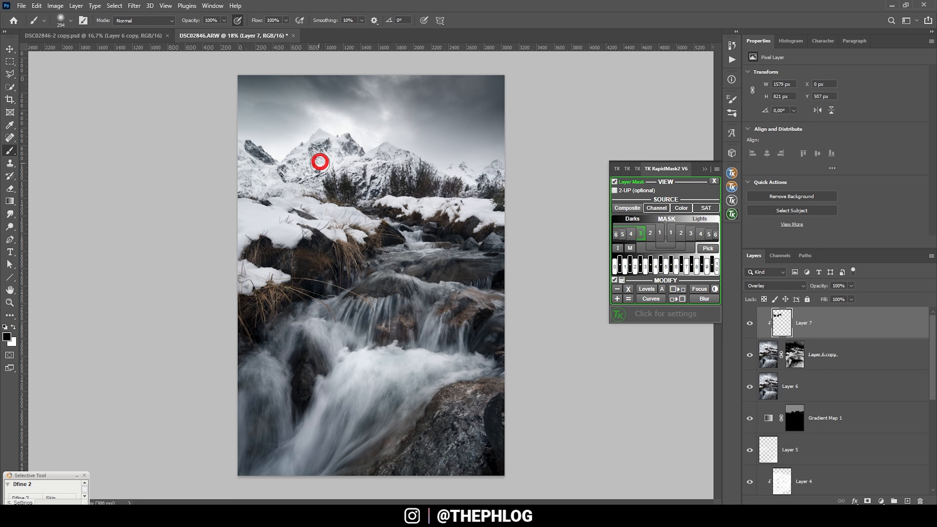
click(386, 153)
click(453, 169)
click(497, 171)
- Set the brush opacity to 31% and darken the upper sky and its right edge with a larger black brush
click(223, 20)
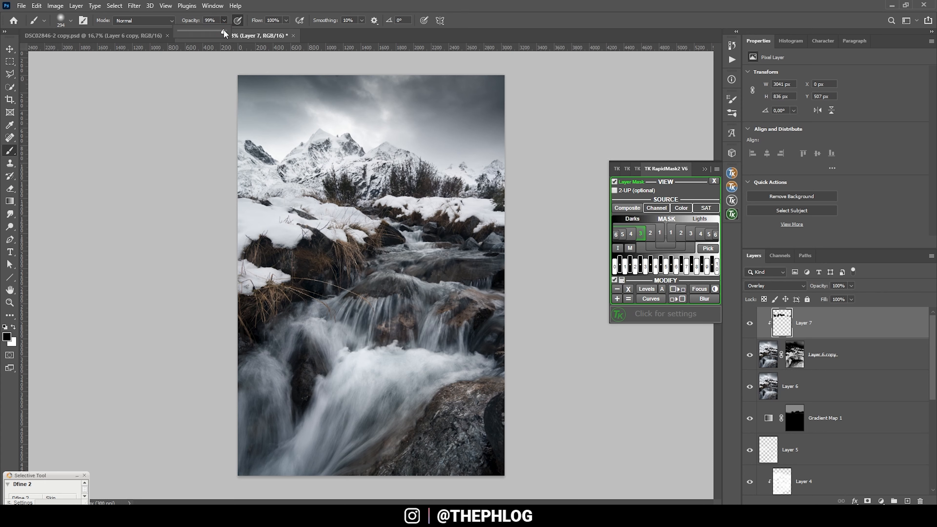
drag(195, 34, 193, 33)
mouse_move(265, 106)
mouse_down()
mouse_move(309, 109)
mouse_move(296, 107)
mouse_up()
drag(235, 67, 303, 64)
click(319, 80)
click(390, 80)
click(465, 84)
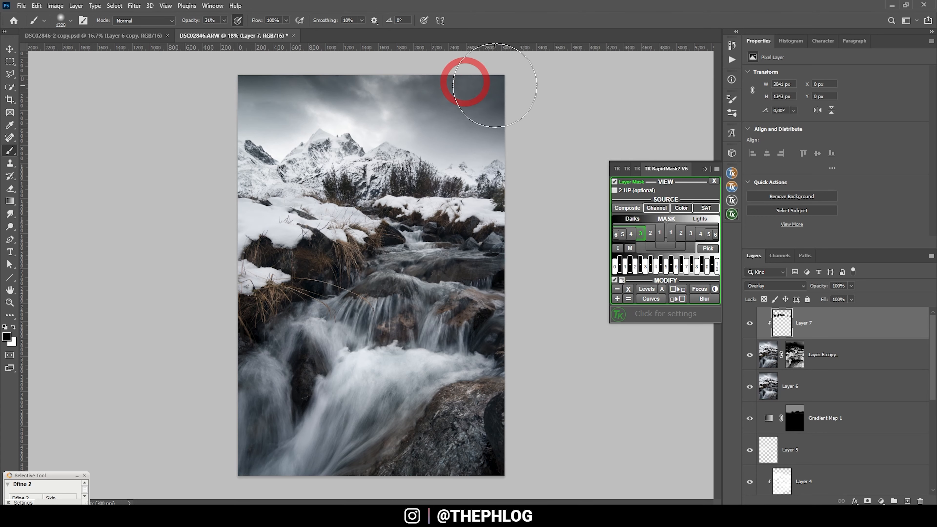
click(473, 110)
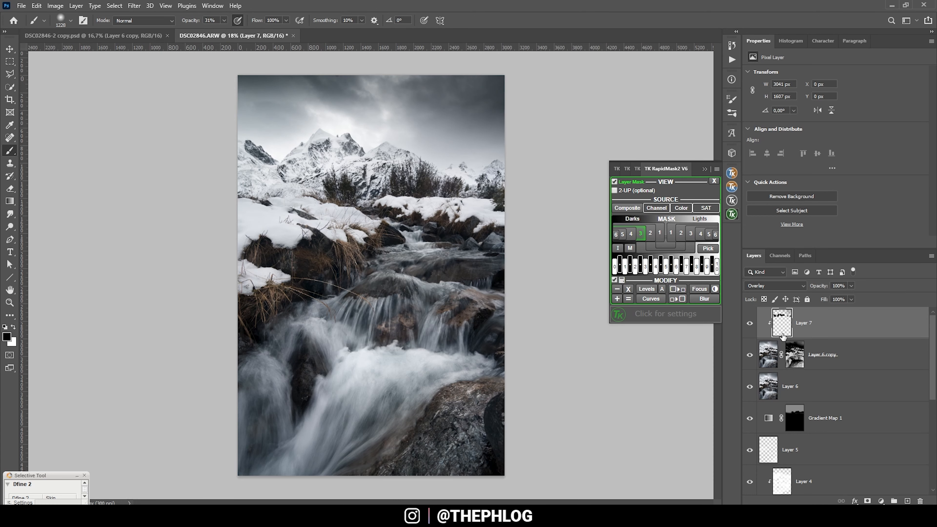
click(705, 169)
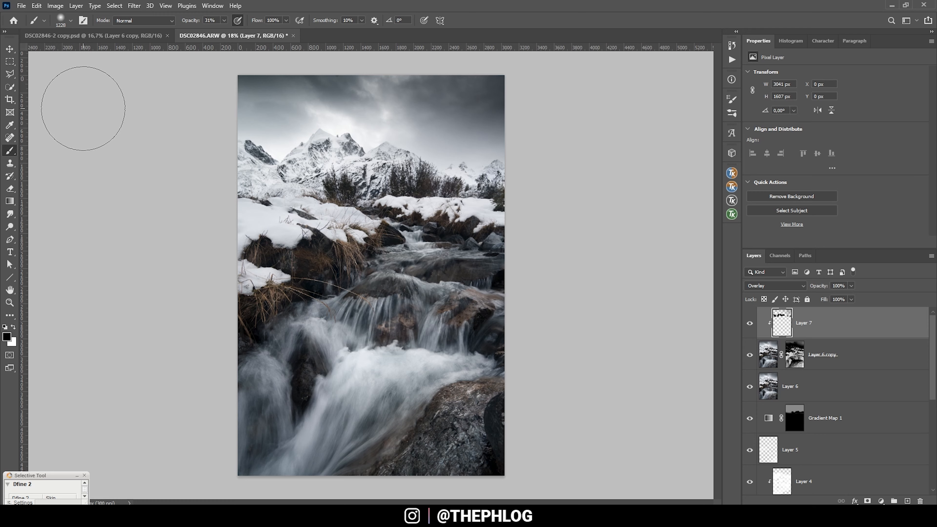
- Merge all visible layers into a new top layer and start Perspective Warp on it
click(732, 173)
click(706, 266)
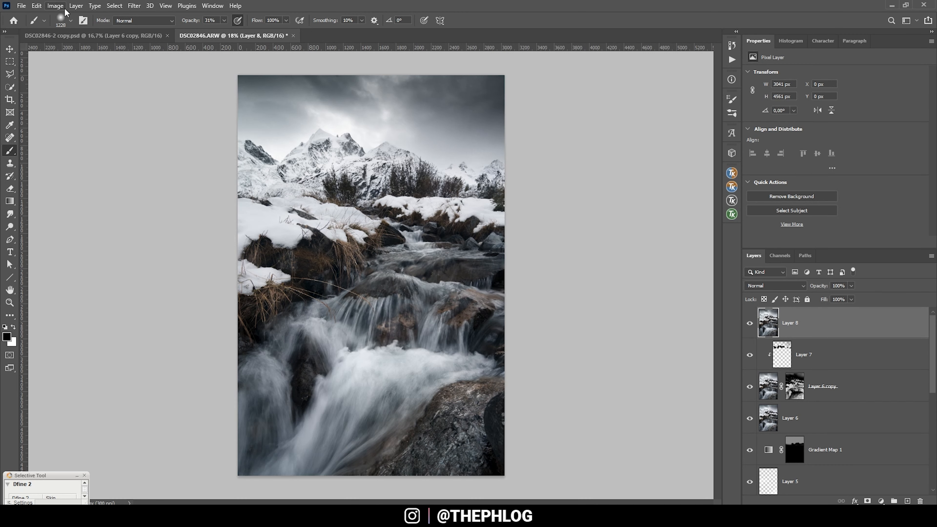
click(37, 6)
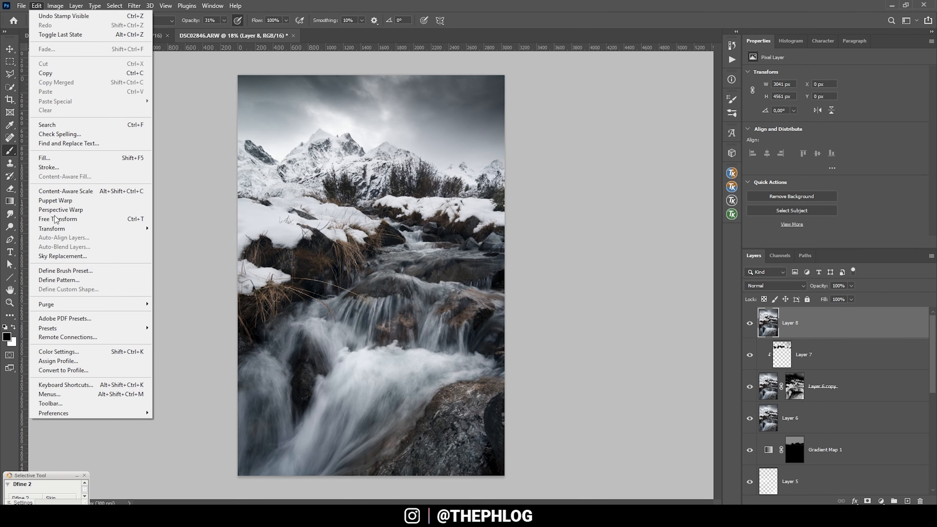
click(74, 211)
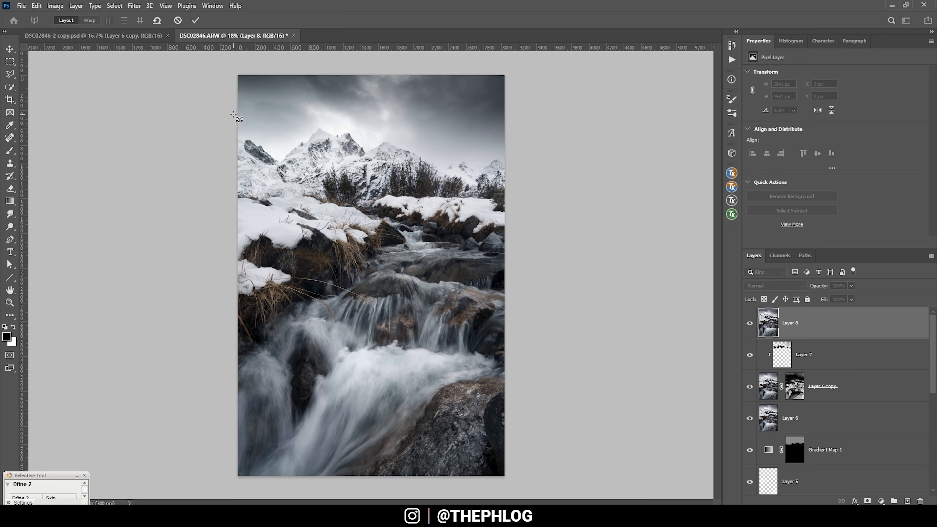
- Draw three adjoining perspective quads spanning the mountain range across the full width of the photo
drag(233, 116, 259, 145)
drag(282, 184, 290, 203)
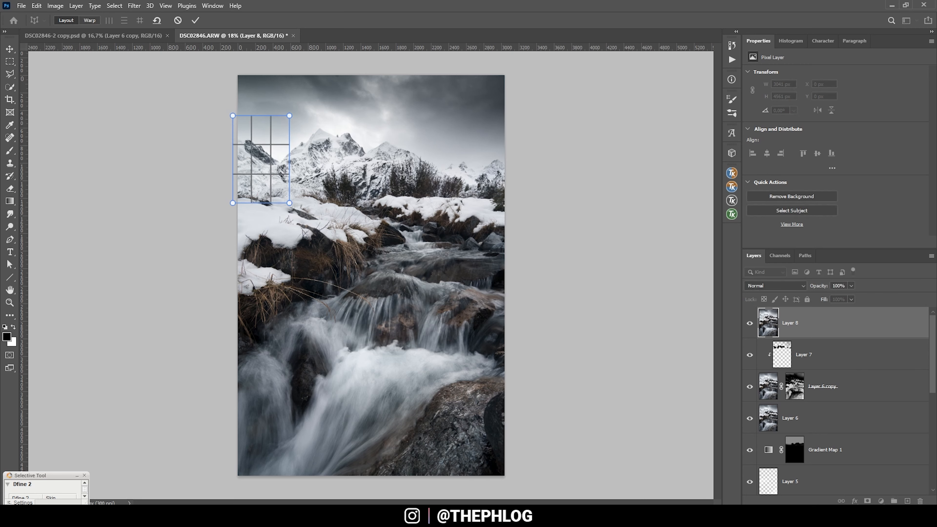
drag(454, 195, 290, 115)
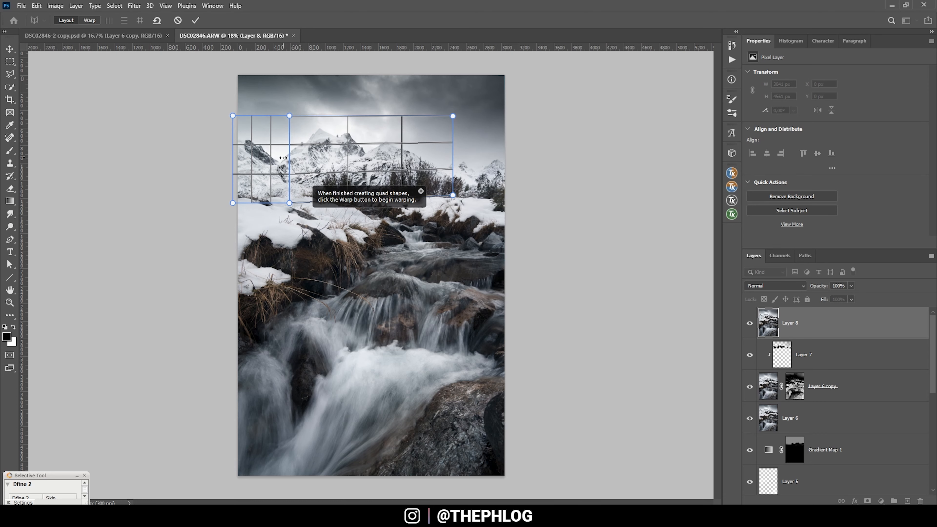
drag(510, 191, 453, 117)
- Draw a second row of three quads over the snowy banks and upper stream, joined to the mountain quads
drag(230, 296, 280, 218)
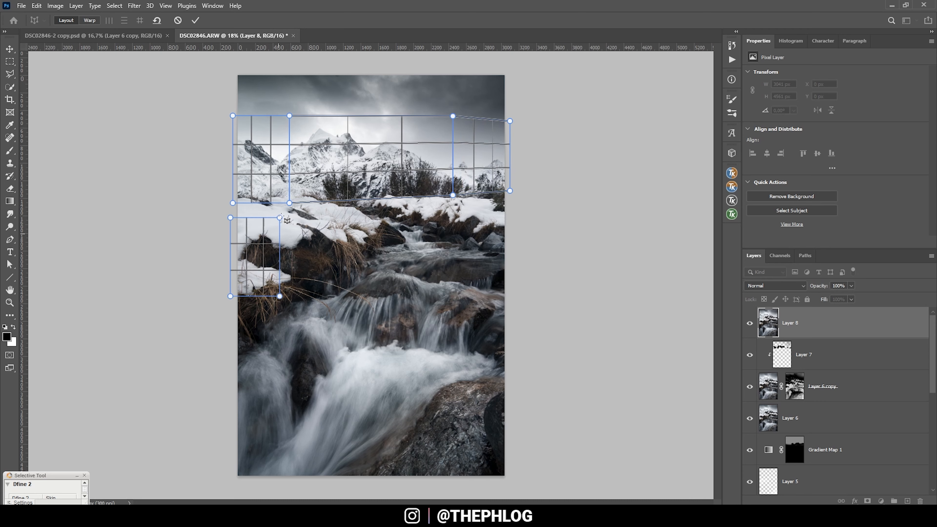
drag(458, 286, 295, 209)
drag(524, 287, 458, 203)
drag(523, 202, 515, 196)
- Extend the perspective mesh with connected quads over the lower waterfall and over the sky
drag(452, 481, 296, 303)
drag(296, 303, 296, 298)
drag(541, 482, 467, 295)
drag(466, 295, 459, 292)
drag(223, 64, 289, 110)
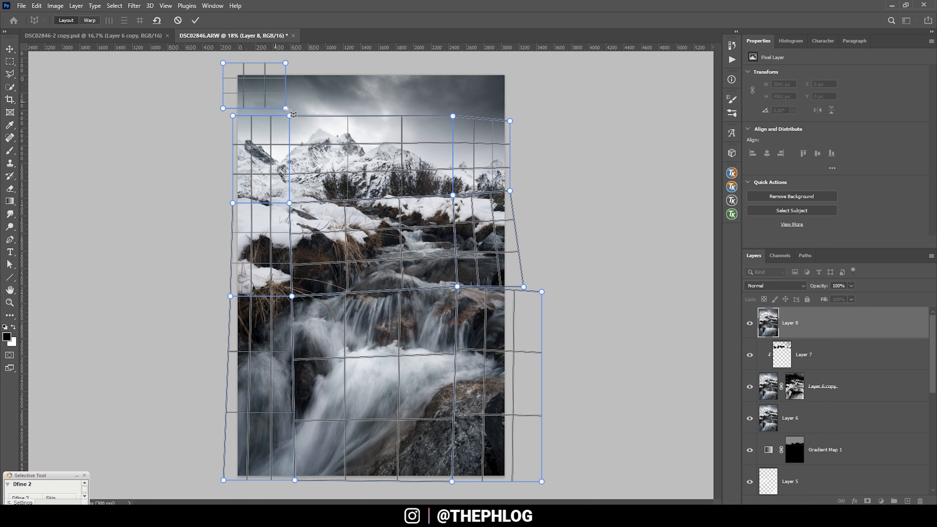
drag(470, 63, 289, 110)
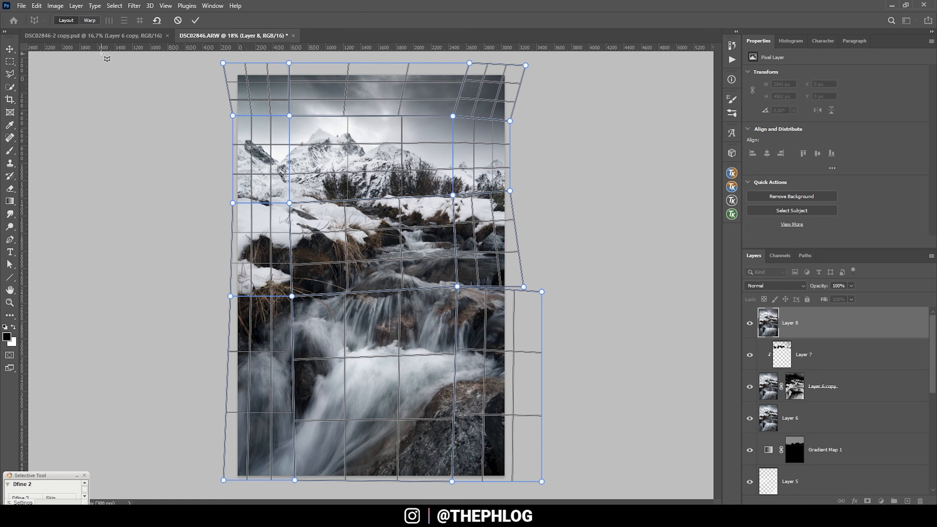
- Switch the perspective mesh to warping and raise the two inner pins above the mountains to stretch the peaks upward
click(90, 21)
drag(289, 116, 288, 108)
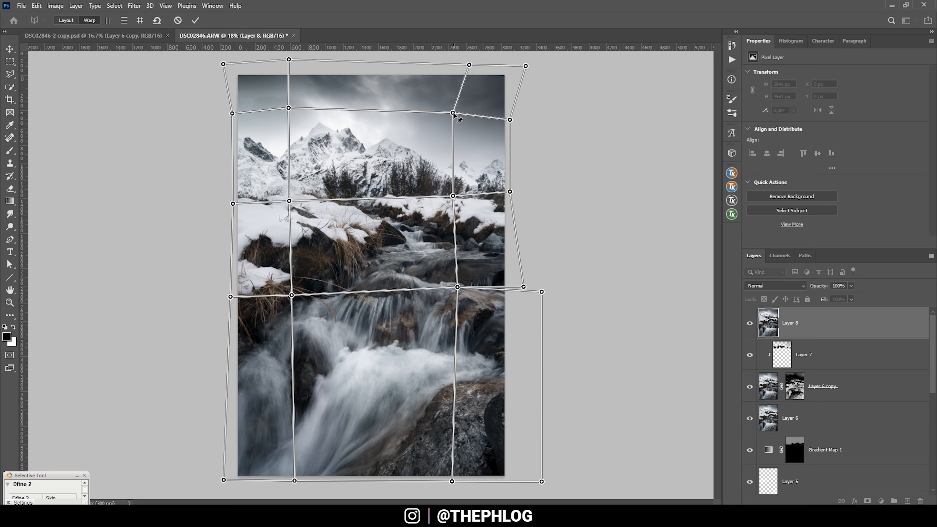
drag(453, 112, 452, 108)
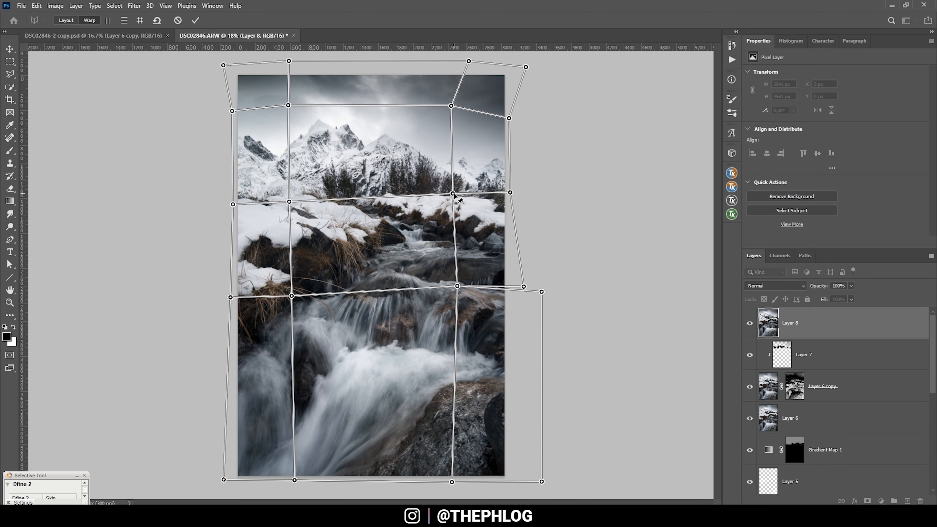
- Fine-tune the row of mesh pins along the mountains' base and apply the Perspective Warp
drag(454, 196, 453, 196)
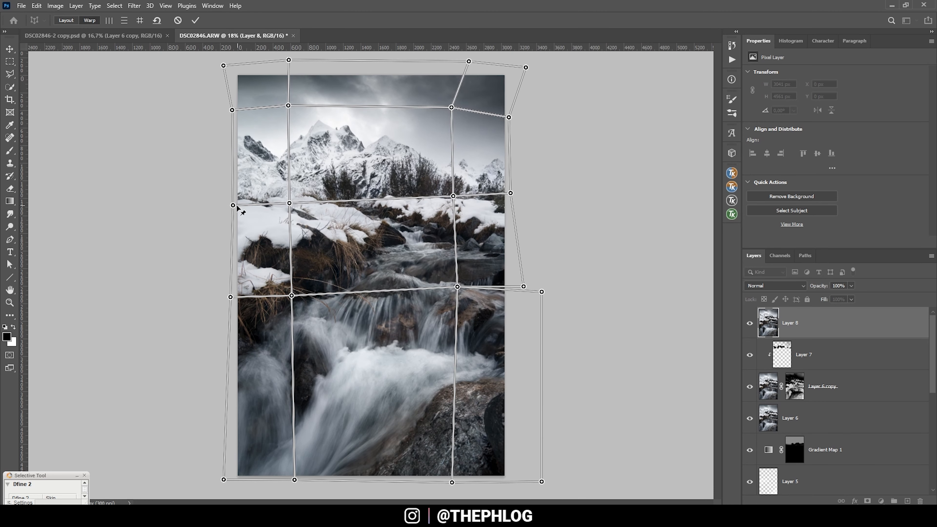
drag(233, 205, 231, 202)
drag(289, 202, 286, 199)
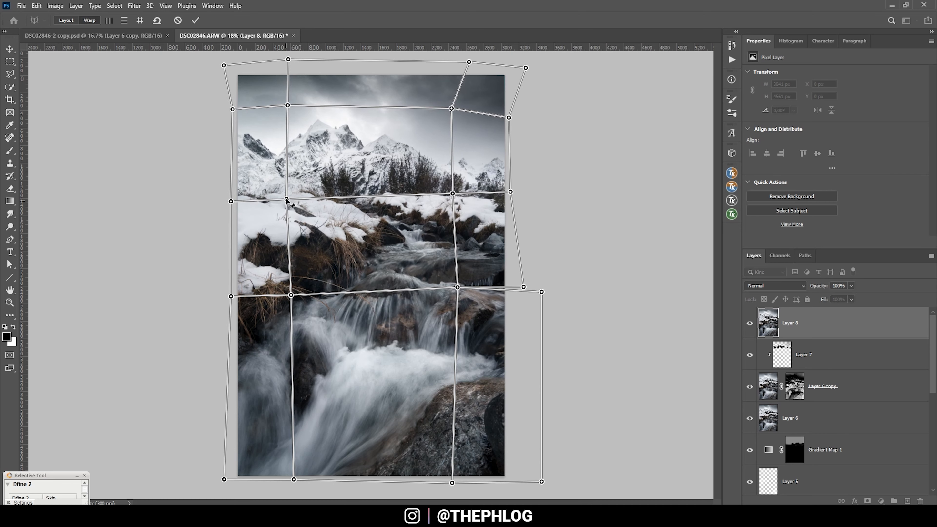
drag(453, 194, 455, 197)
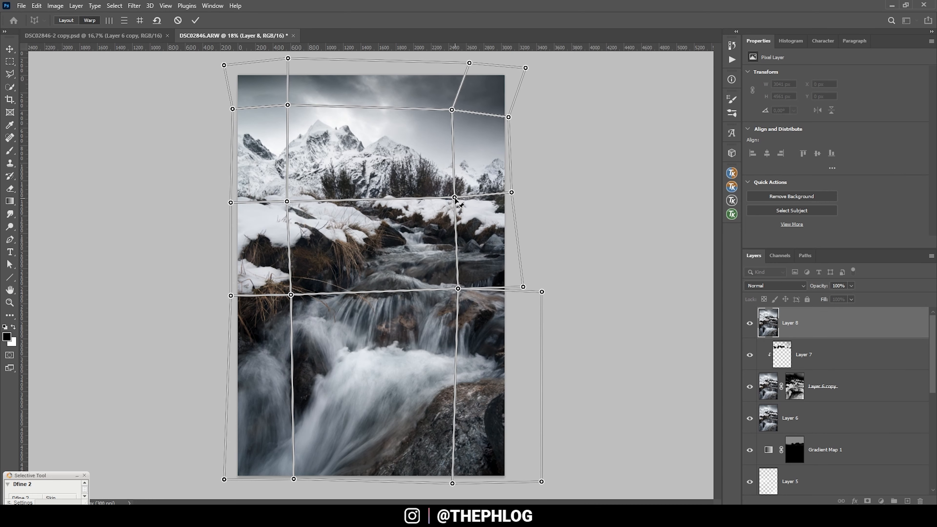
drag(512, 192, 510, 196)
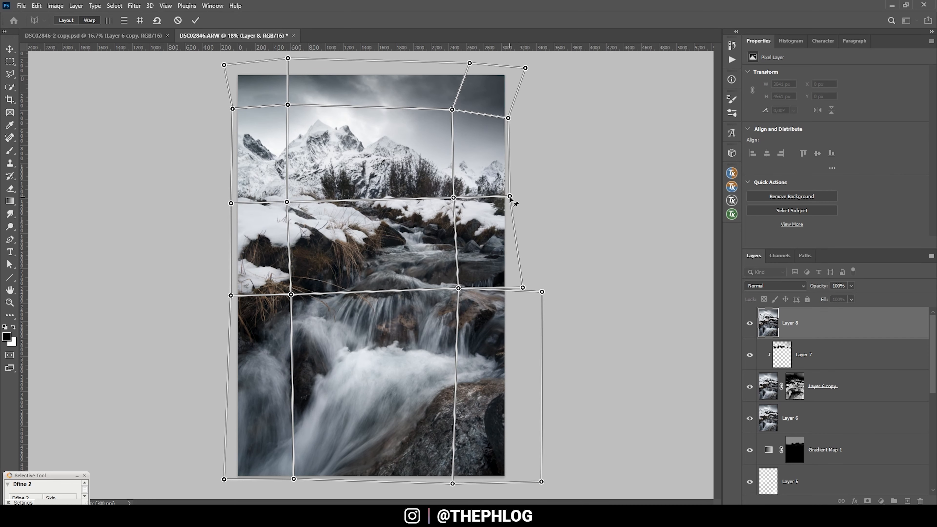
click(195, 20)
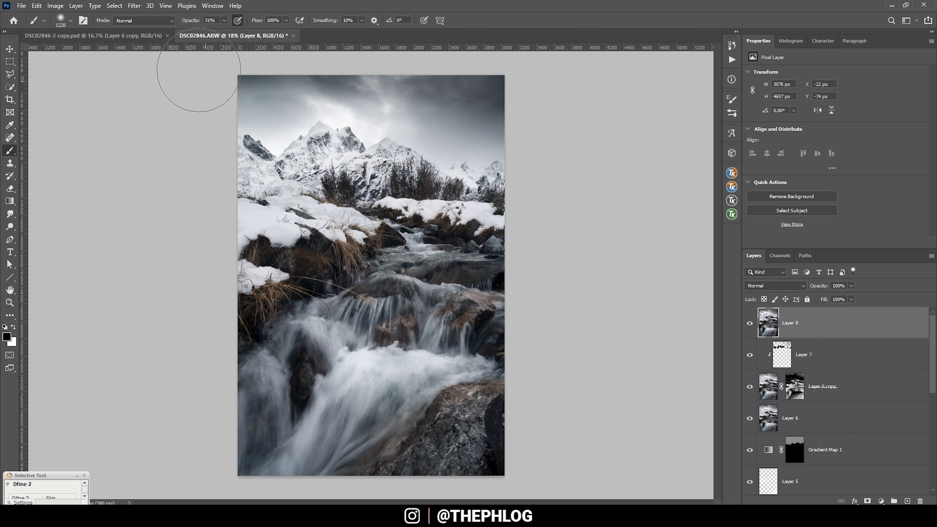
- Apply the Color Efex Pro 4 Polarization filter to the warped layer with Rotate at 105° and Strength at 188%
click(133, 6)
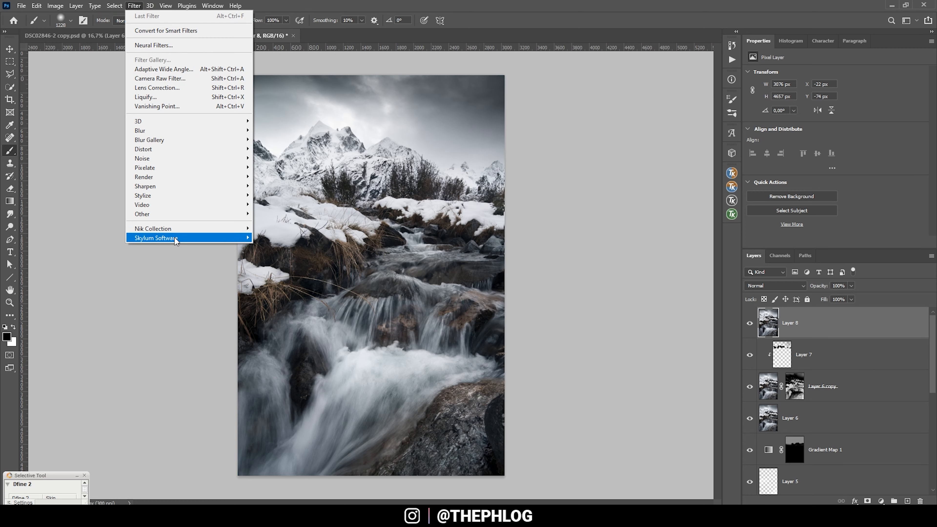
mouse_move(176, 231)
click(258, 237)
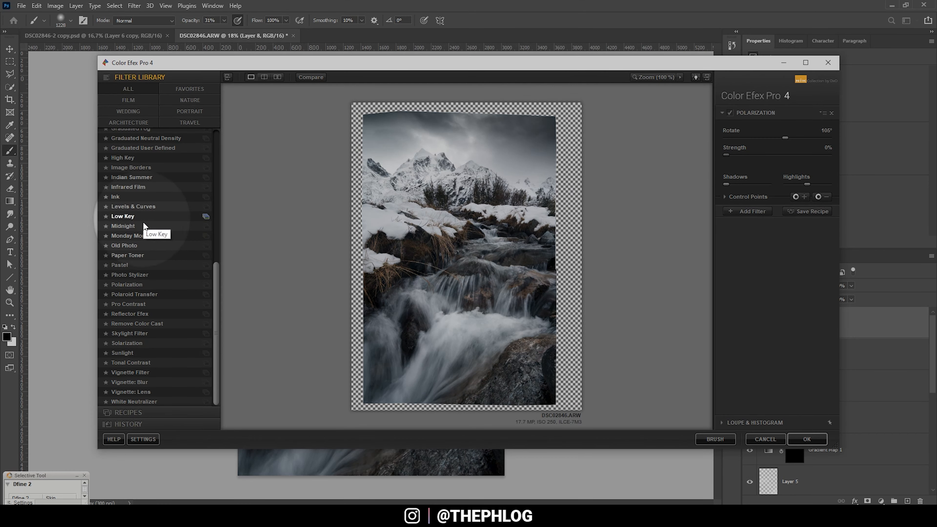
click(133, 285)
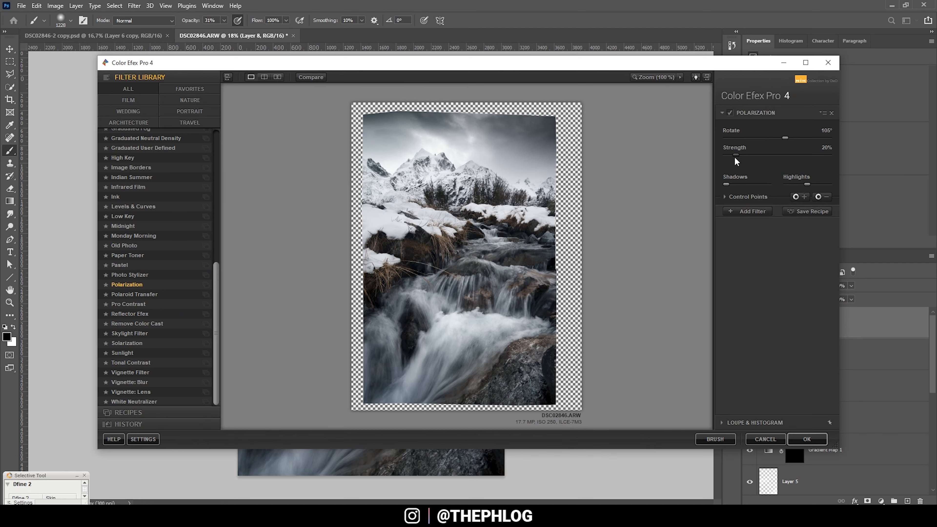
drag(738, 155, 801, 157)
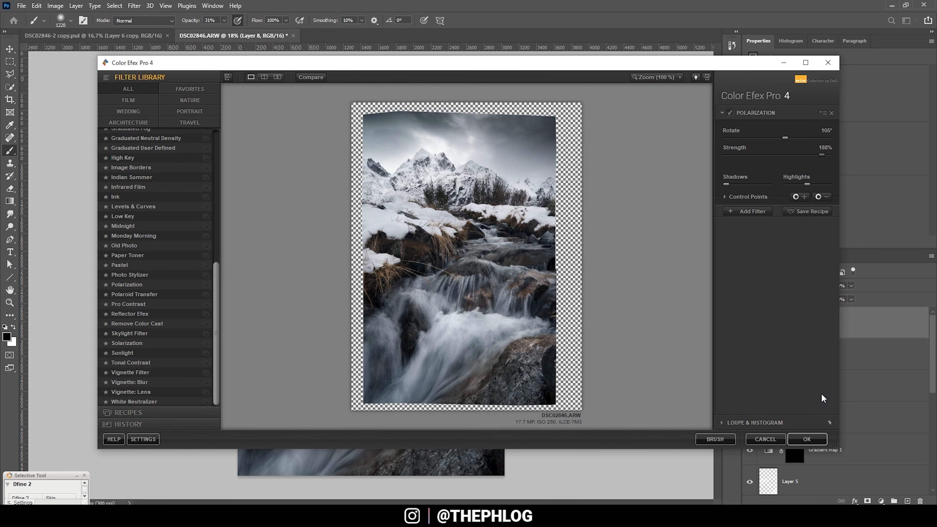
click(816, 438)
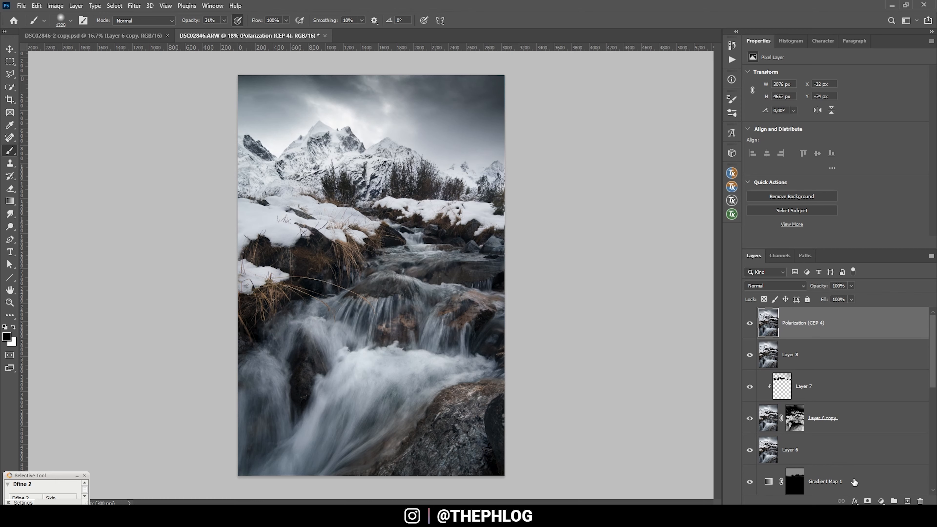
- Add a black mask to the Polarization layer and reveal the effect over the snowy banks and mountains with a white brush at 100% opacity
alt+click(869, 501)
key(x)
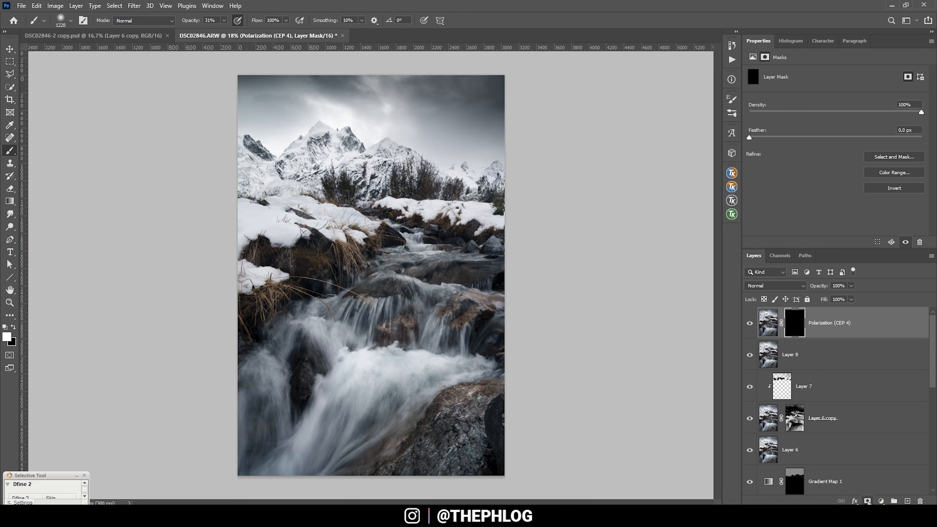
mouse_move(224, 20)
mouse_down()
mouse_move(224, 33)
mouse_move(284, 28)
mouse_up()
mouse_move(340, 245)
mouse_down()
mouse_move(299, 234)
mouse_move(366, 249)
mouse_move(354, 263)
mouse_move(372, 246)
mouse_move(353, 251)
mouse_up()
mouse_move(341, 244)
mouse_down()
mouse_move(471, 226)
mouse_move(393, 217)
mouse_move(501, 240)
mouse_up()
click(467, 303)
drag(384, 140, 395, 140)
drag(258, 124, 350, 132)
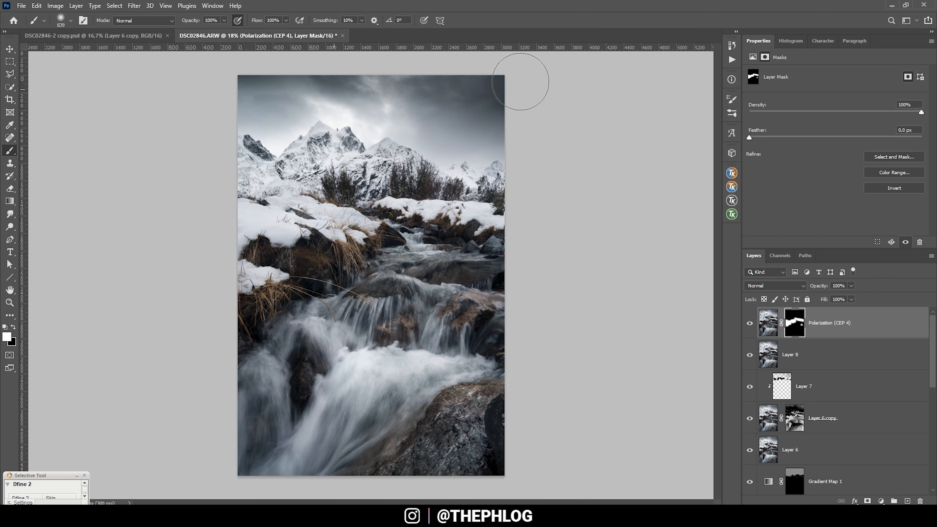
- Merge the masked Polarization layer with Layer 8
click(806, 353)
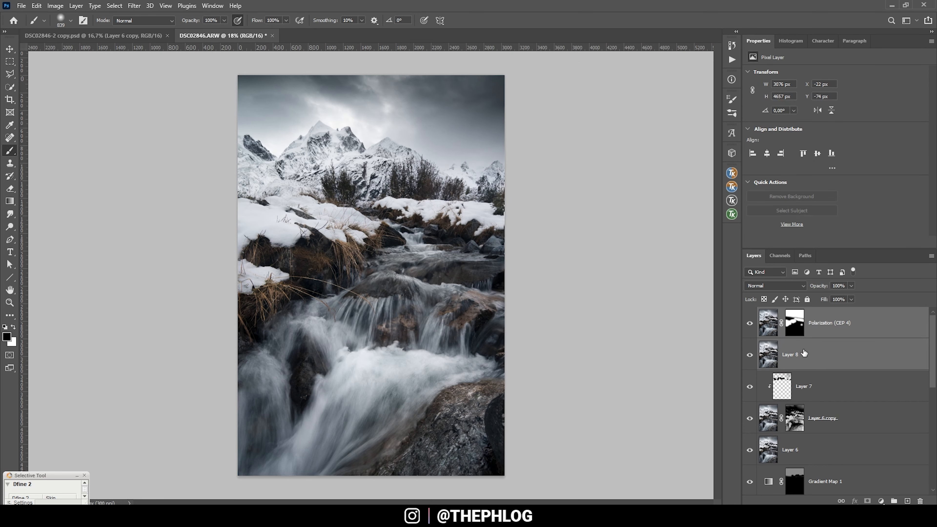
shift+click(821, 324)
key(ctrl+e)
- Open Color Efex Pro 4's Tonal Contrast filter on the merged layer and set Highlights, Midtones, Shadows and Saturation to 0%
click(134, 5)
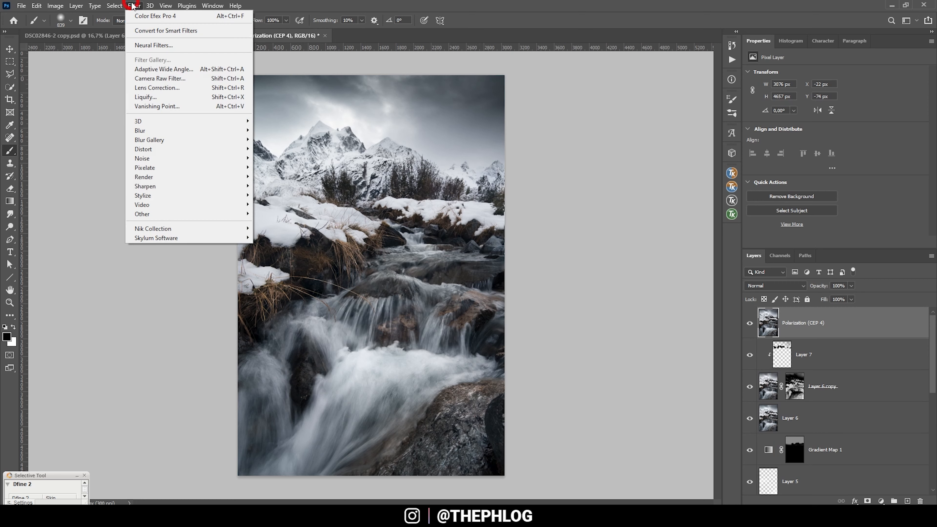
mouse_move(213, 230)
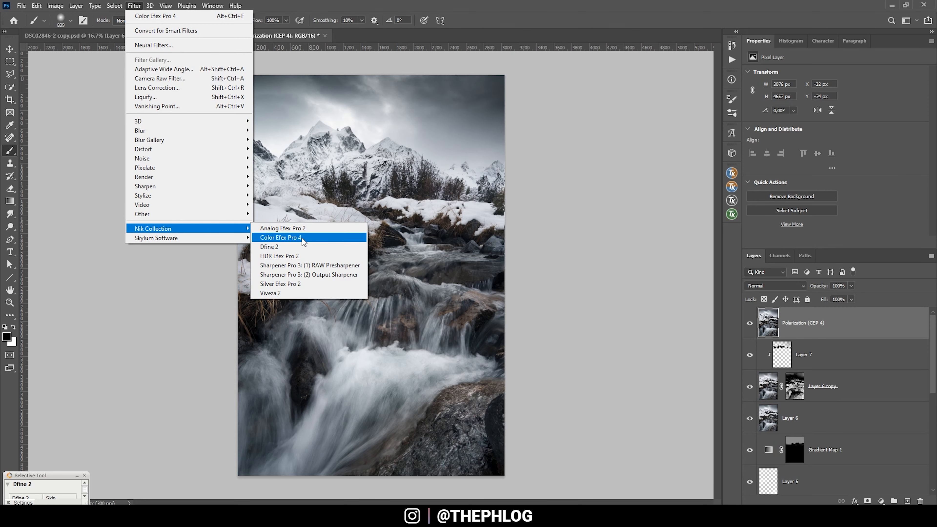
click(303, 241)
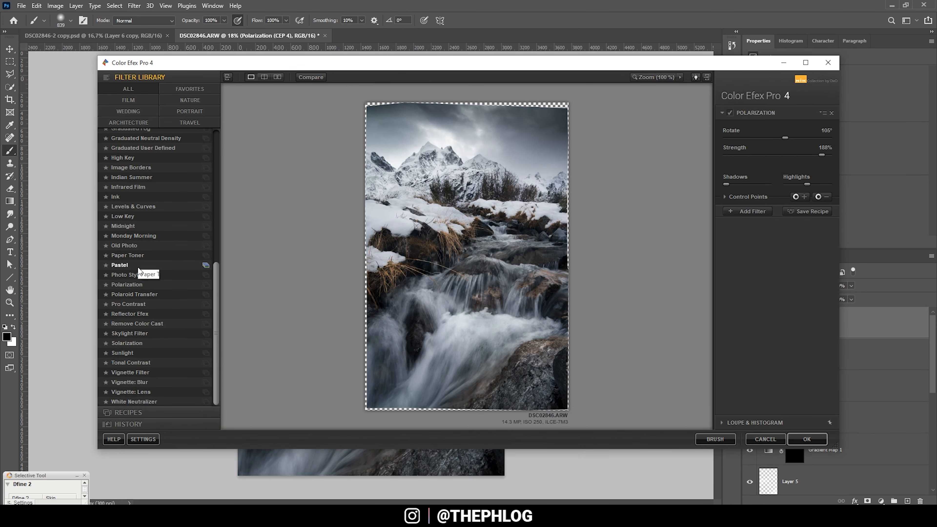
click(133, 363)
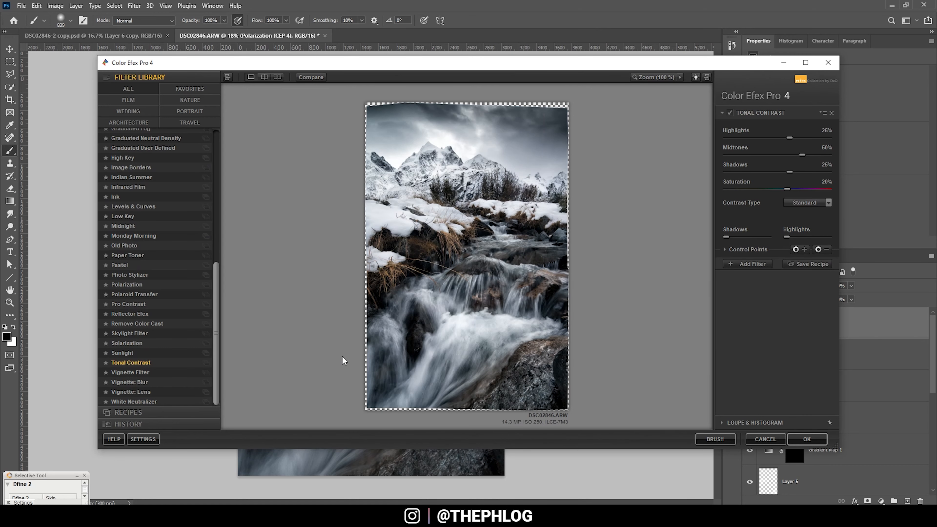
click(827, 132)
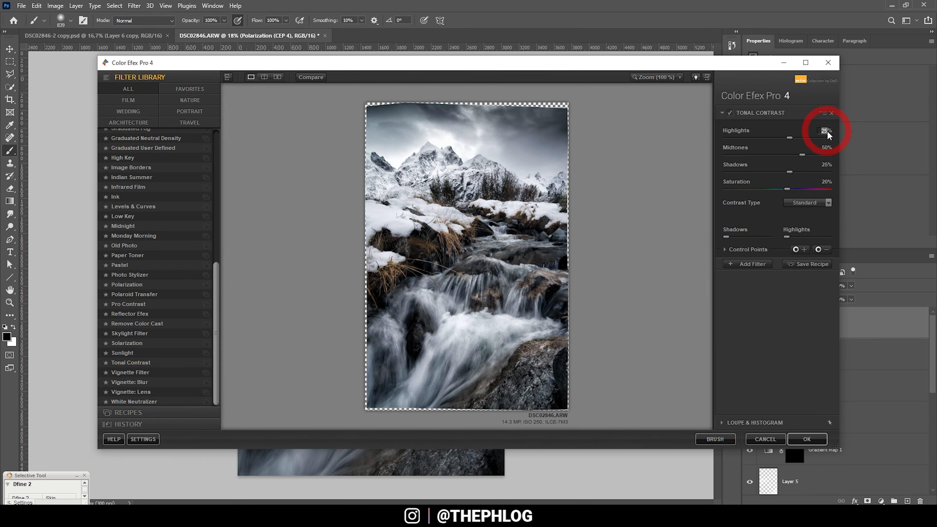
text(0)
click(826, 146)
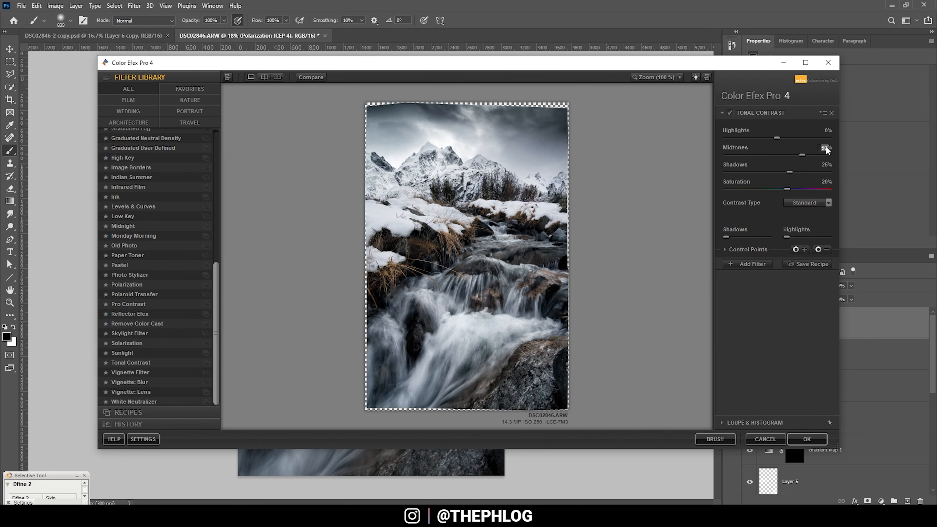
text(0)
click(825, 163)
text(0)
click(825, 181)
text(0)
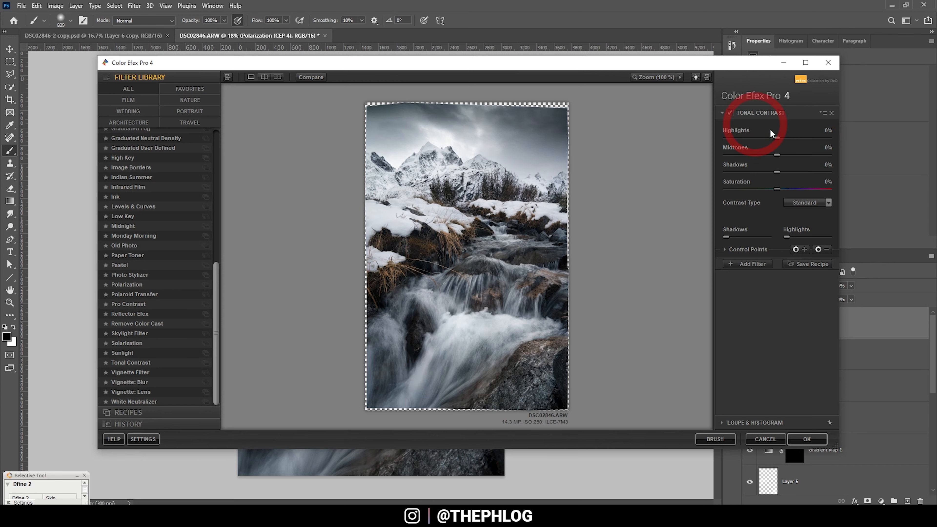
- Test the Highlights contrast and return it to 0%, then raise Midtones moderately and apply the Tonal Contrast filter
drag(781, 140, 798, 139)
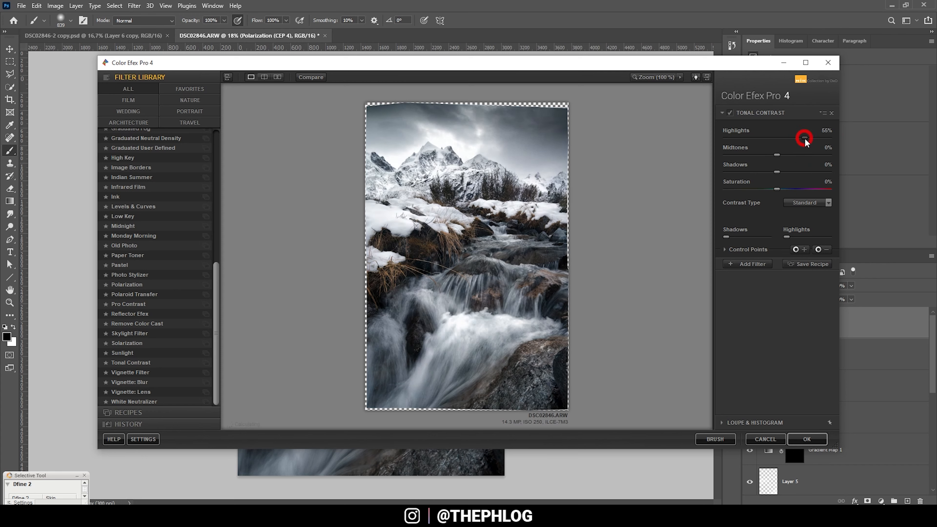
drag(807, 137, 797, 137)
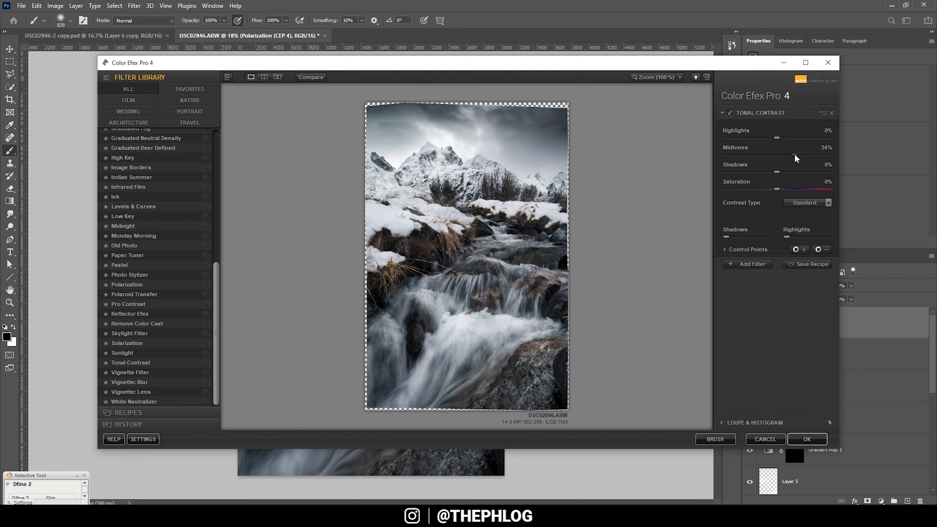
drag(790, 154, 789, 154)
click(807, 439)
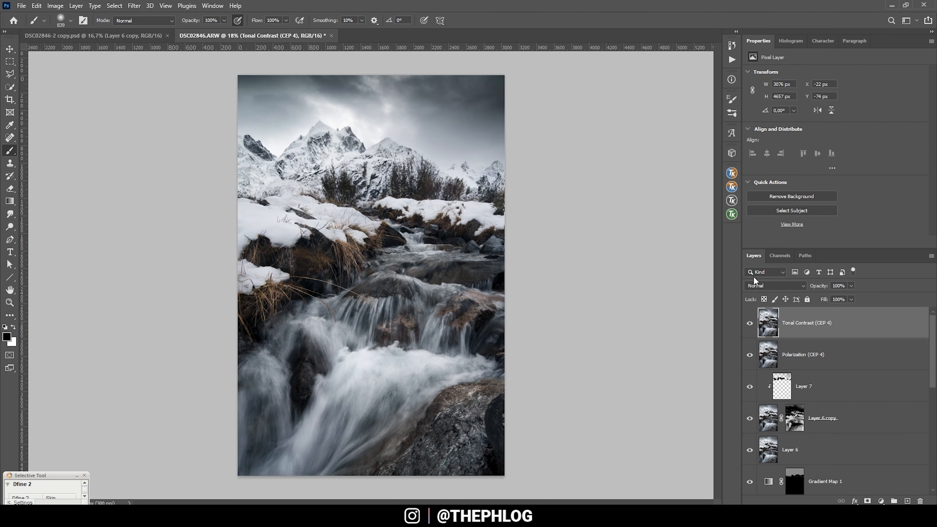
- Start Color Efex Pro 4 on the Tonal Contrast layer and cool the image slightly with Brilliance / Warmth, comparing the effect on and off
click(134, 5)
mouse_move(217, 233)
click(281, 241)
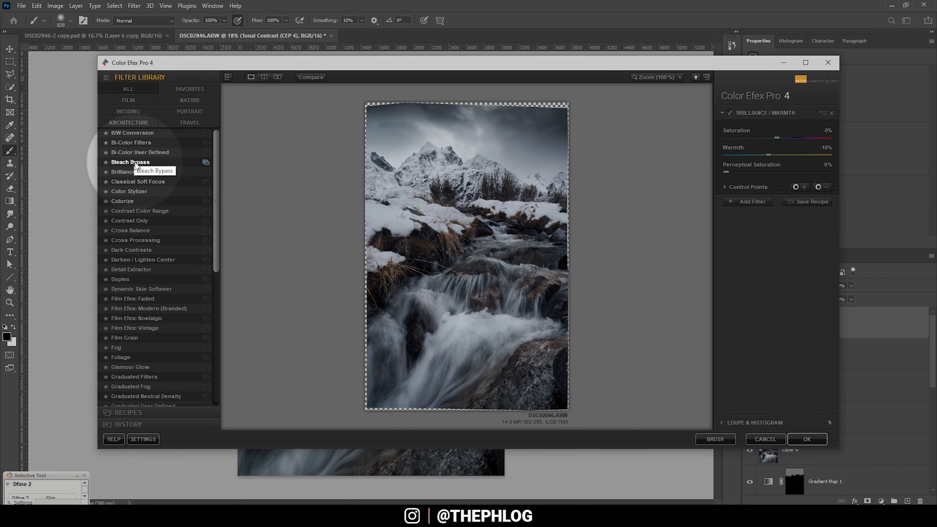
click(147, 173)
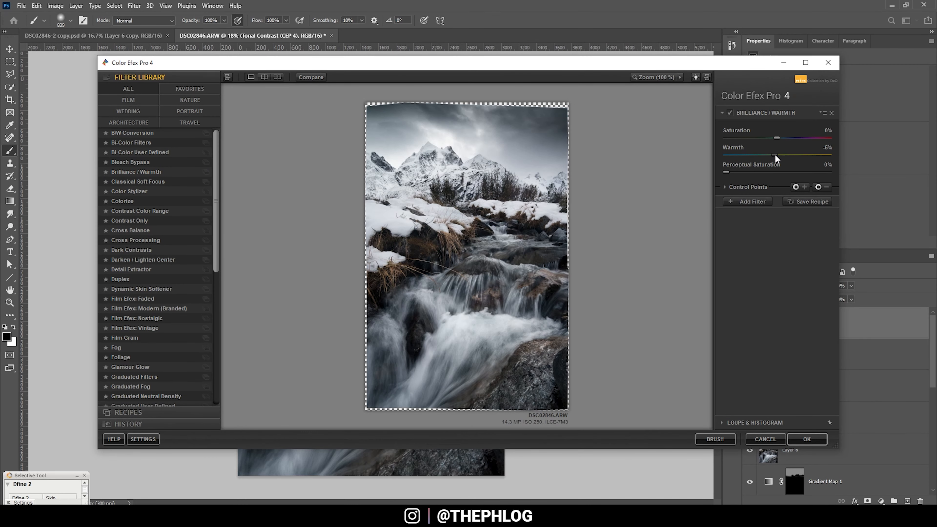
click(729, 113)
click(729, 113)
- Stack a Classical Soft Focus filter on top of Brilliance / Warmth and set its method to Diffusion 3
click(744, 199)
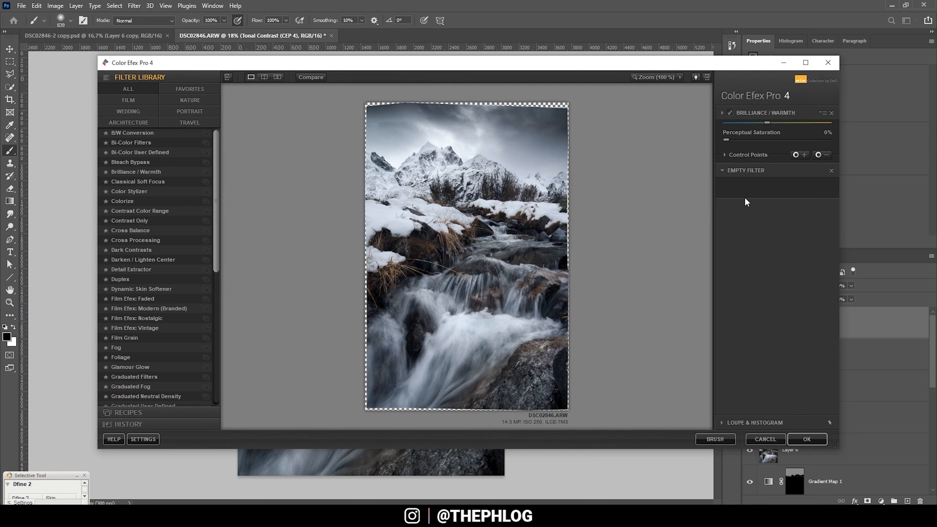
mouse_move(217, 154)
mouse_down()
mouse_move(215, 183)
mouse_move(217, 151)
mouse_up()
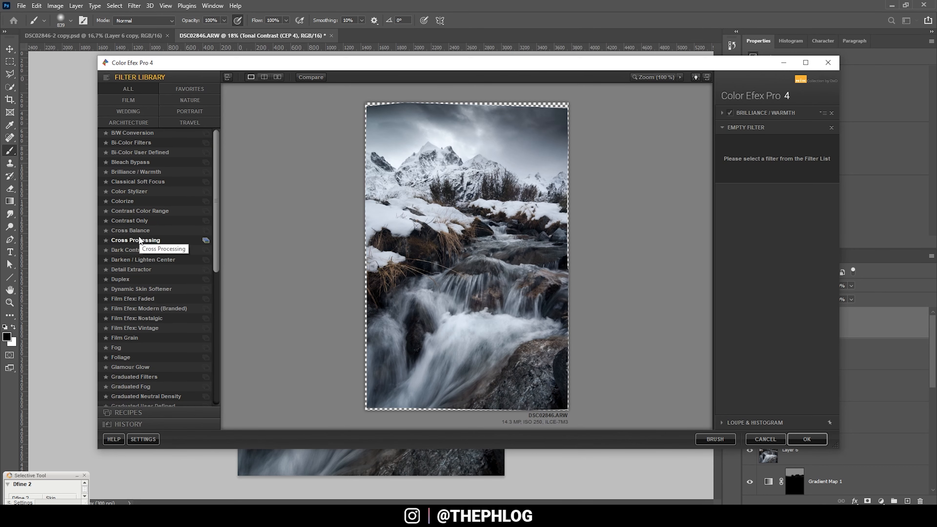
click(149, 182)
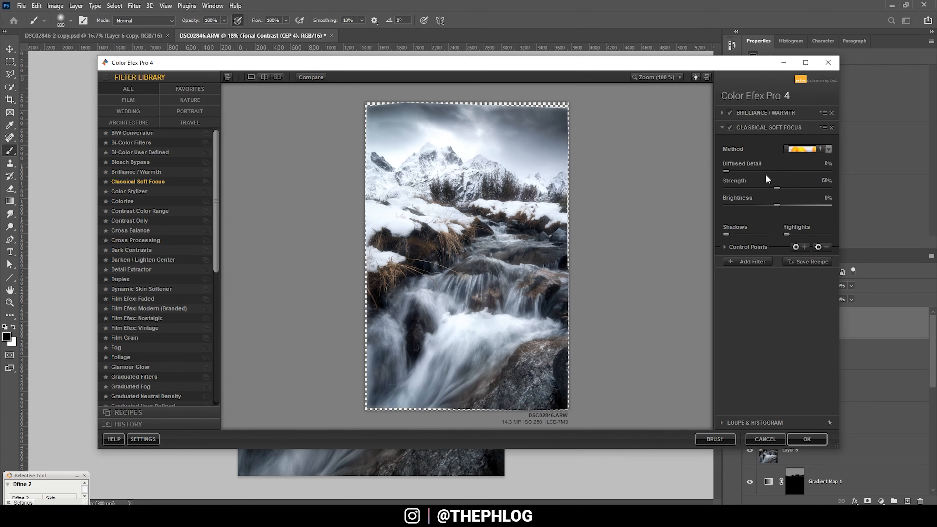
click(818, 149)
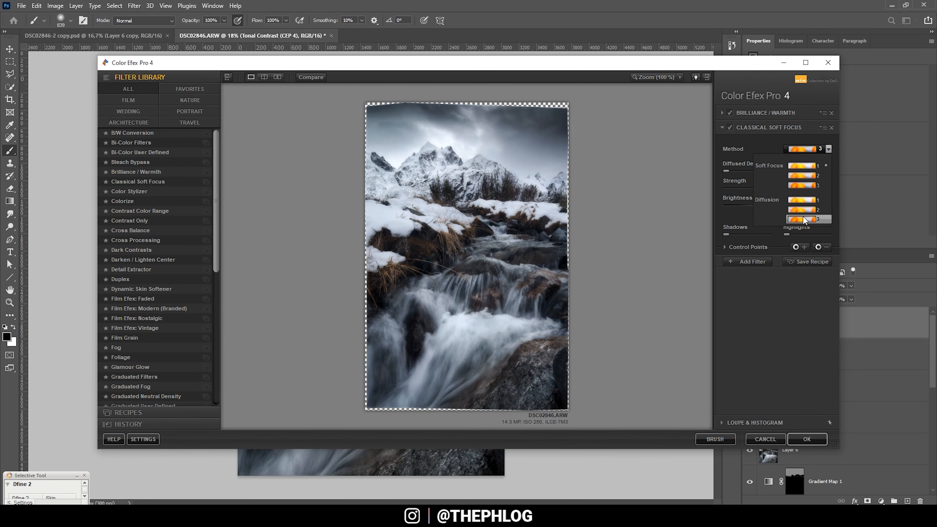
click(802, 216)
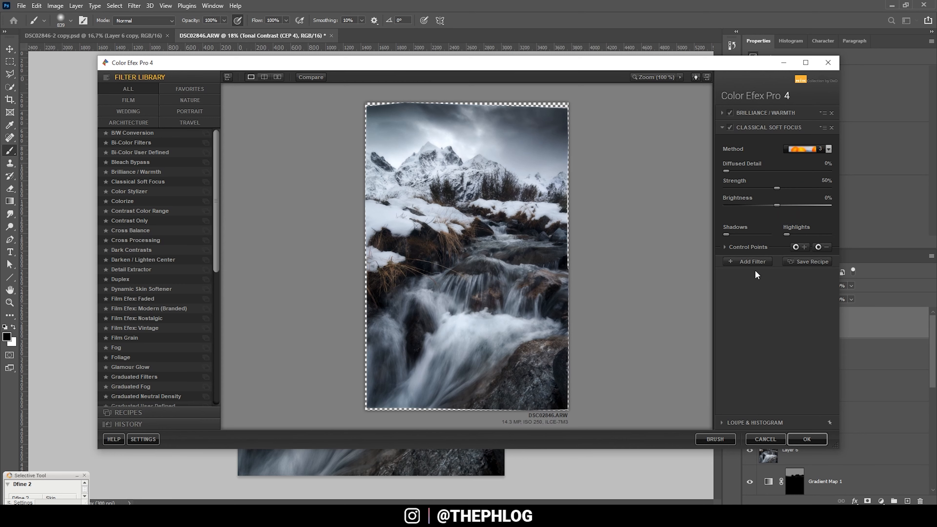
- Restrict the soft focus with a positive control point in the bright sky above the peaks, adjust its reach and opacity, and apply the filters
click(797, 247)
click(450, 144)
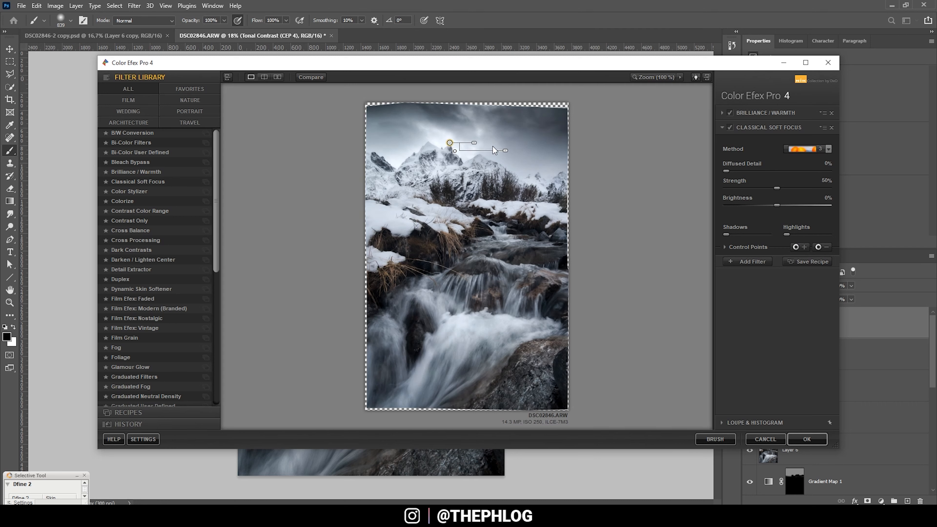
drag(474, 144, 460, 129)
mouse_move(516, 140)
drag(516, 139, 496, 139)
click(805, 439)
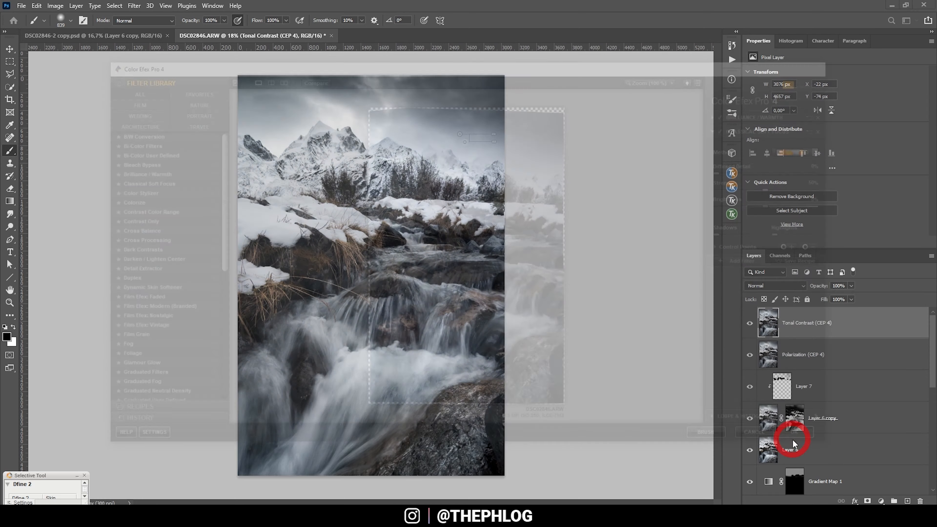